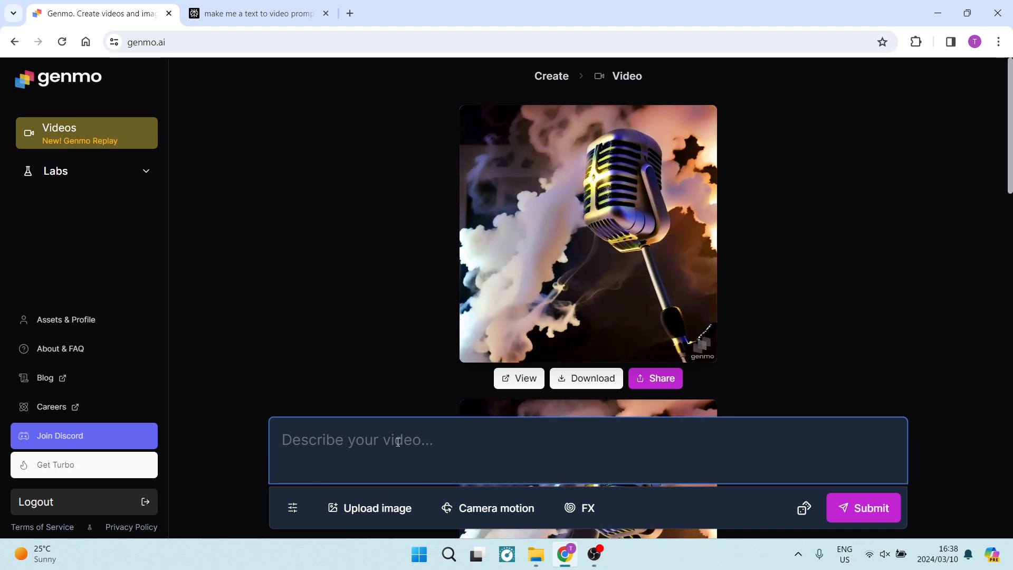
Describe the video as "A sleek red BMW navigates a desert road kicking up dust behind it, while the sun sets in a fiery blaze on the horizon."
text(A sleek red BMW navigates a desert road kicking up dust behind it, while the sun sets in a fiery blaze on the horizon.)
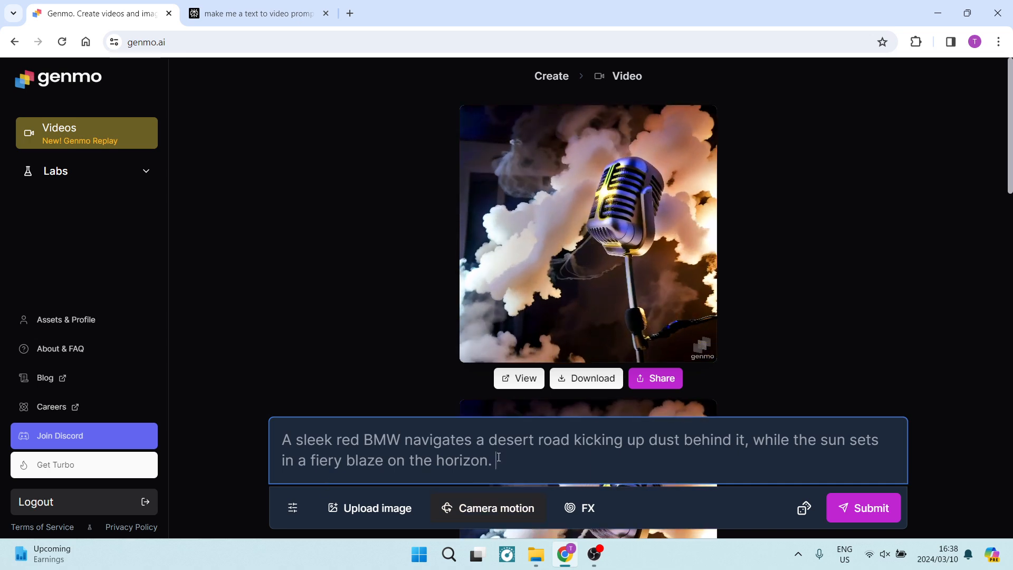
Review the text-to-video prompt for the red BMW in Perplexity and return to the Genmo video page
click(241, 4)
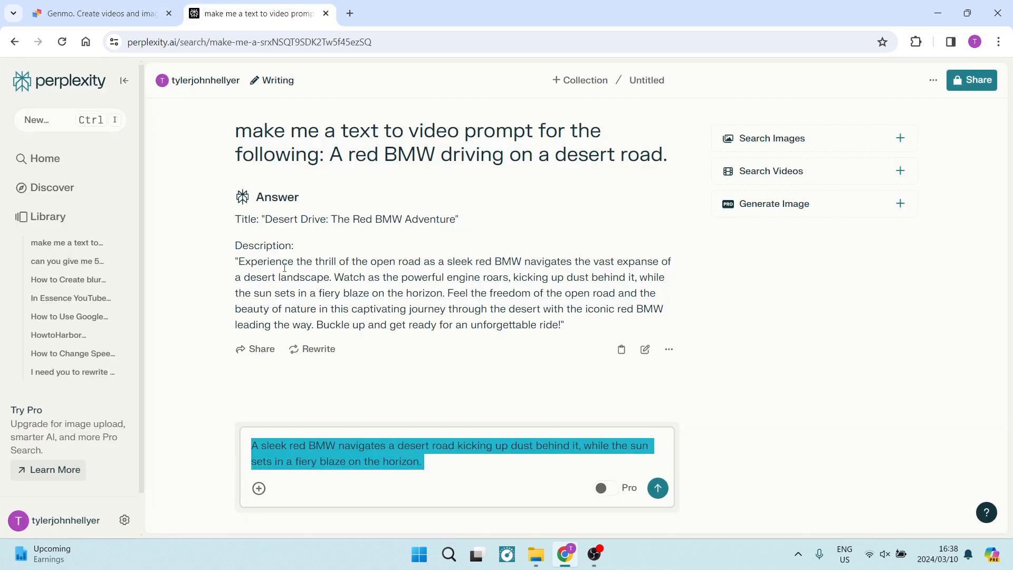
click(119, 14)
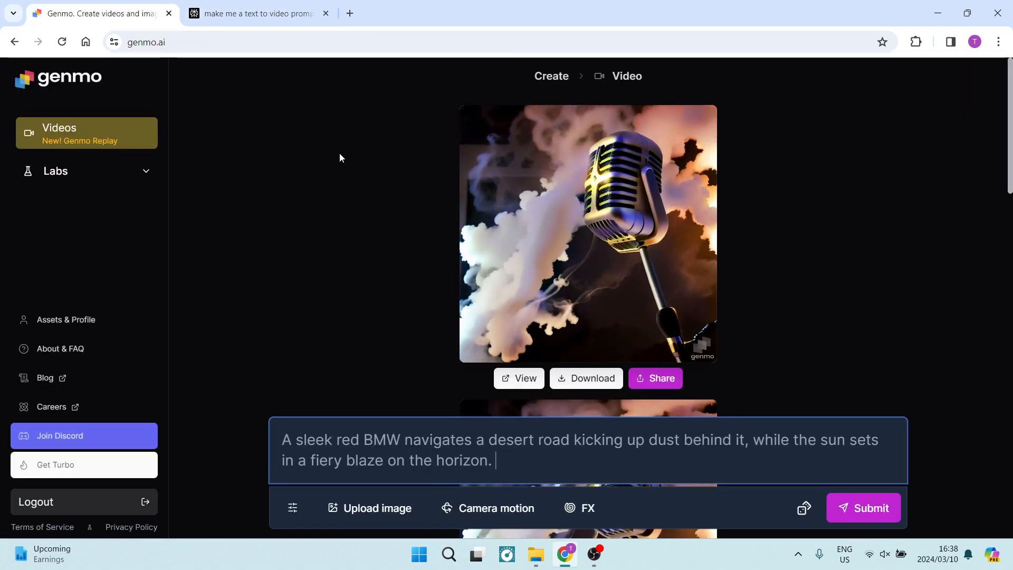
click(268, 10)
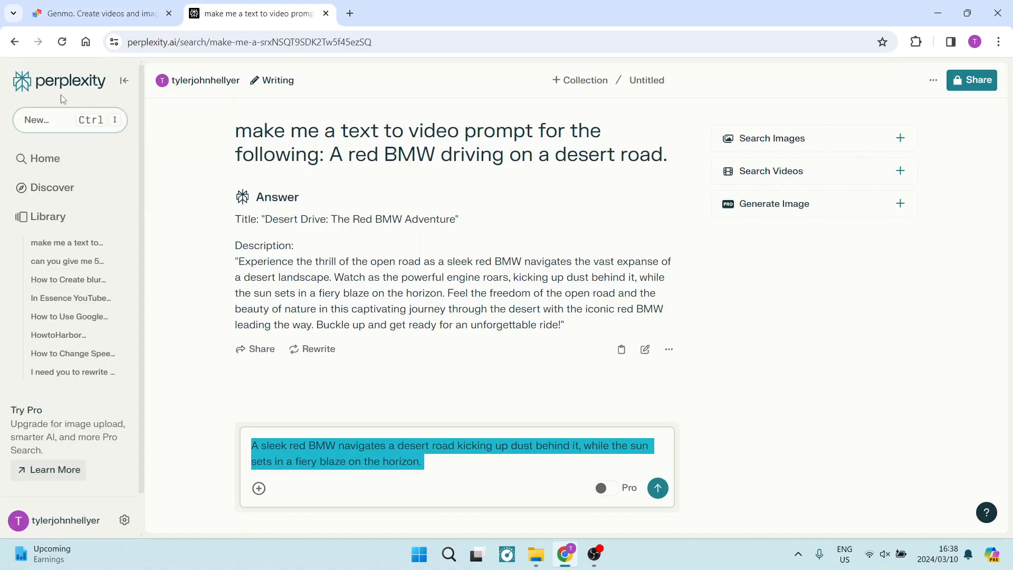
click(95, 14)
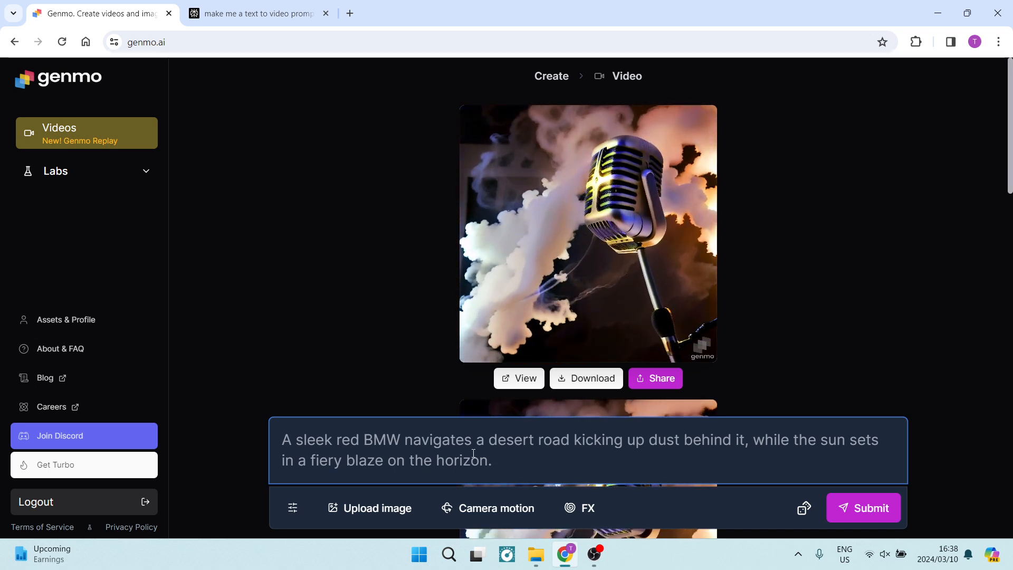
Configure the video settings with a 16:9 aspect ratio and a duration of 6 s
click(295, 510)
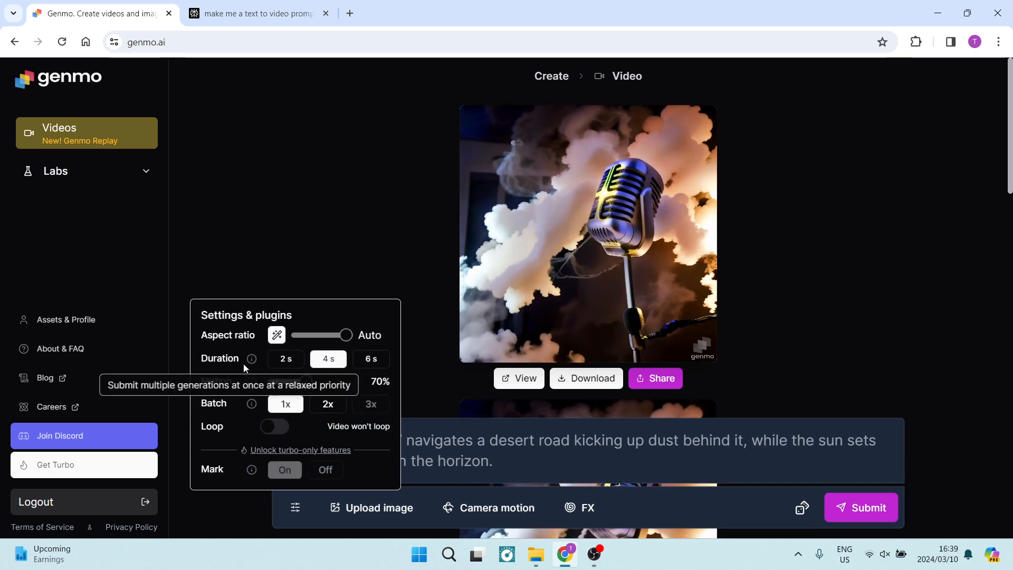
mouse_move(256, 359)
click(279, 340)
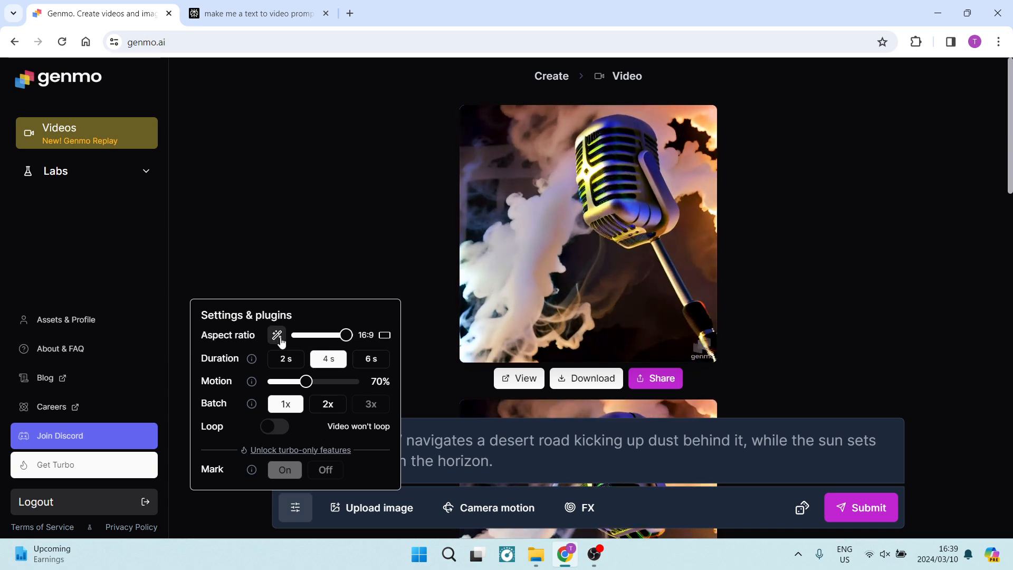
click(278, 337)
click(278, 337)
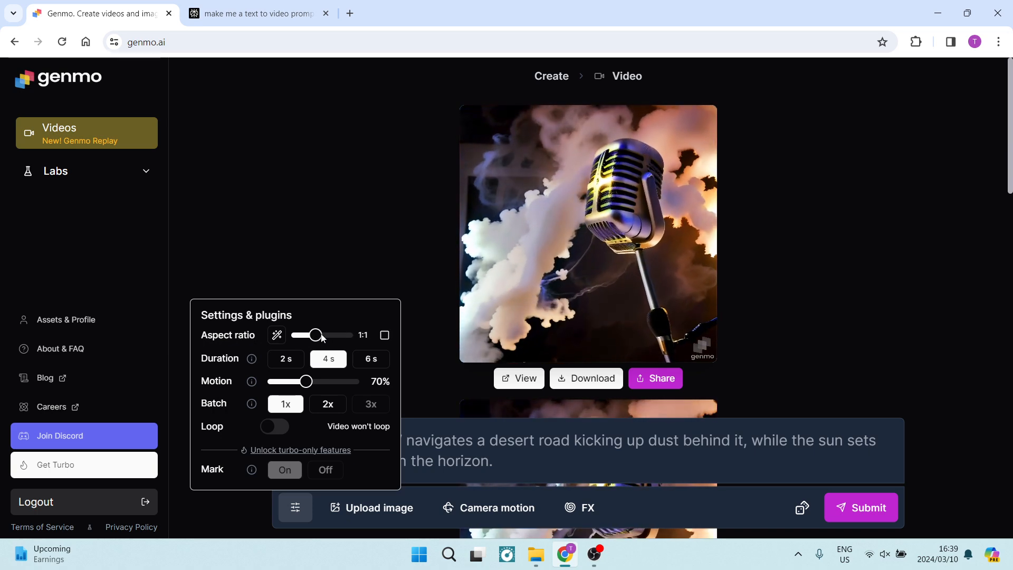
drag(309, 335, 419, 340)
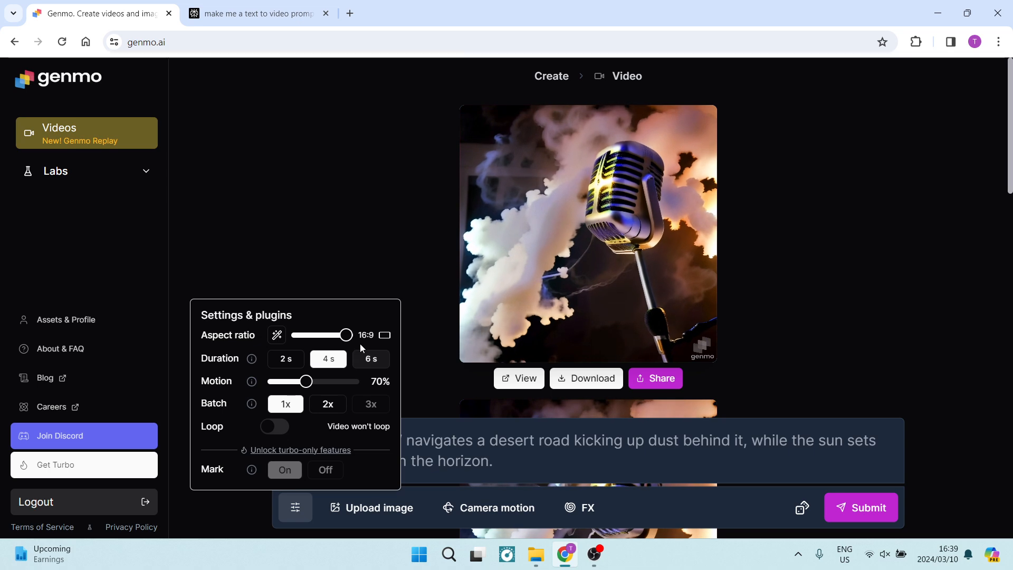
click(378, 364)
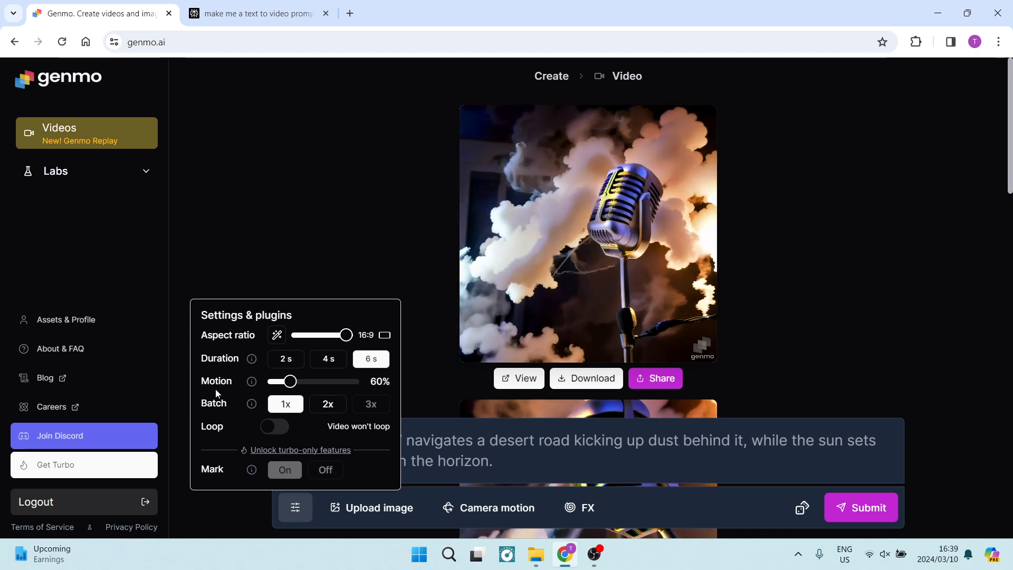
Set the video's motion to 85% and its batch to 2x, and close the settings
mouse_move(255, 384)
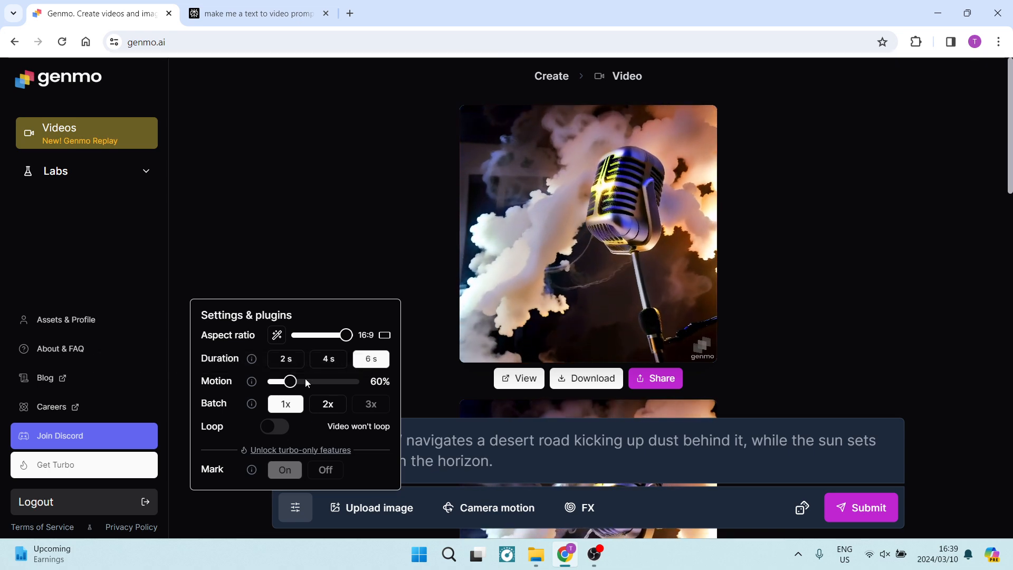
drag(306, 381, 310, 381)
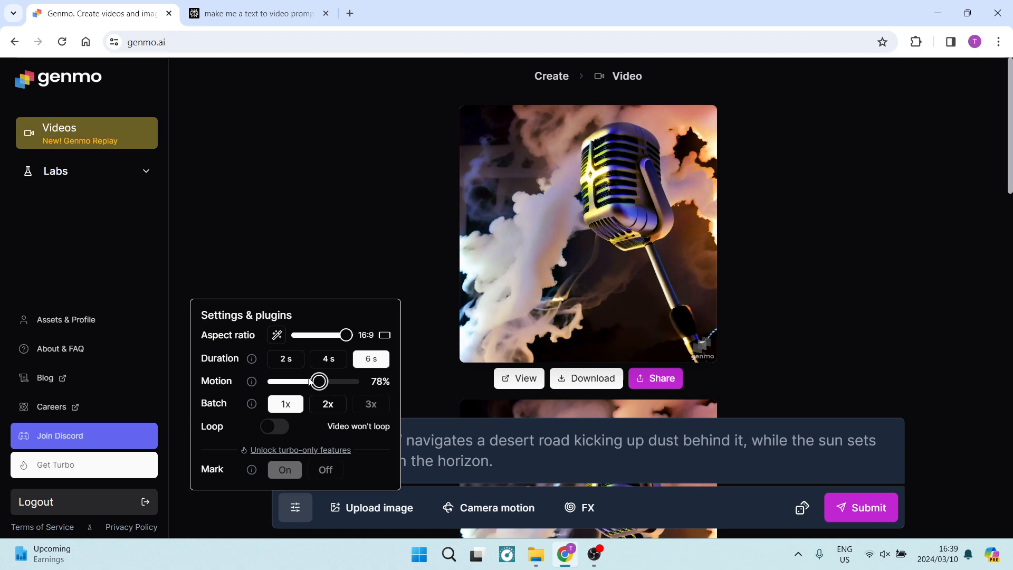
key(Right)
key(Right)
key(Right)
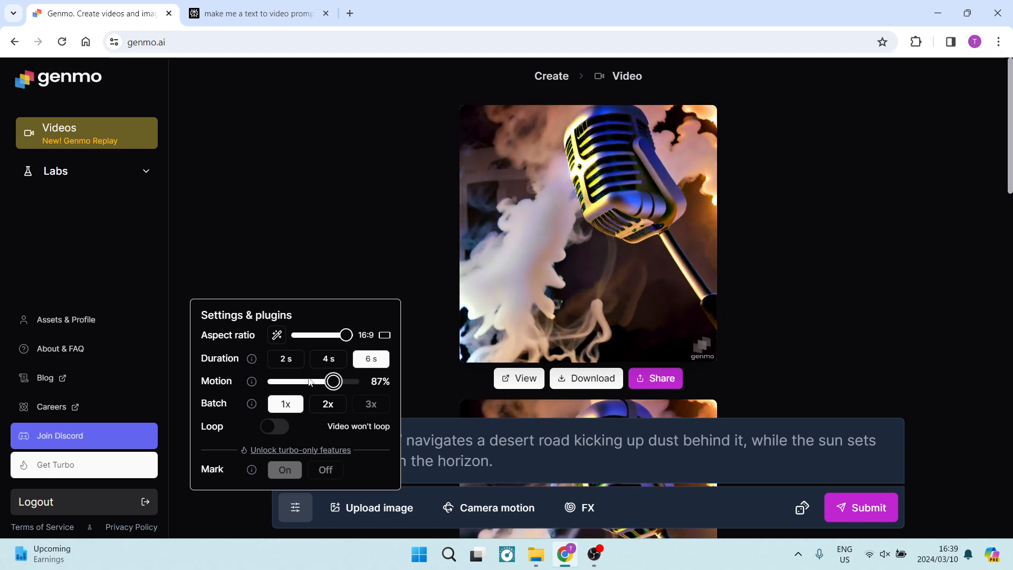
key(Left)
key(Left)
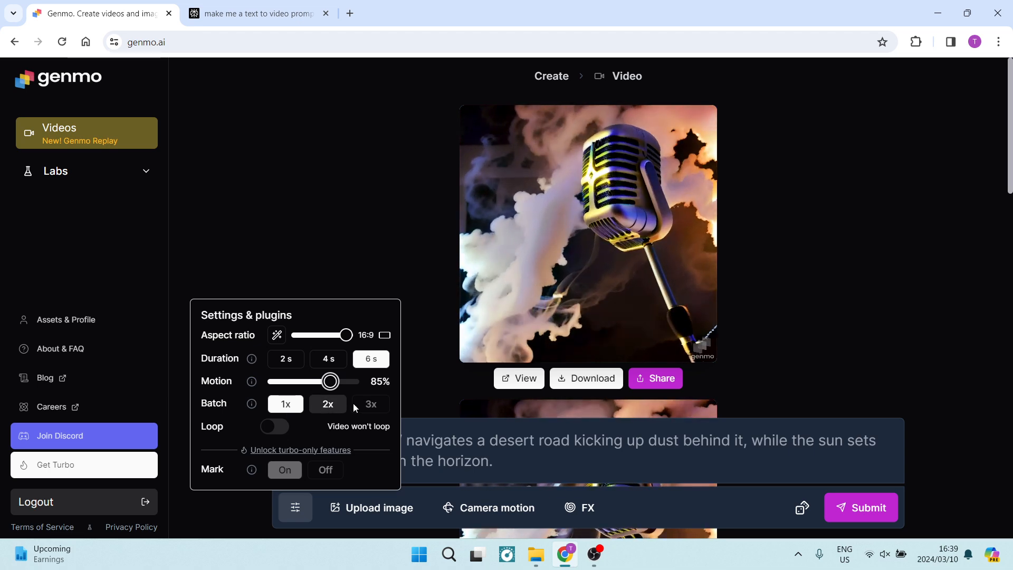
click(327, 404)
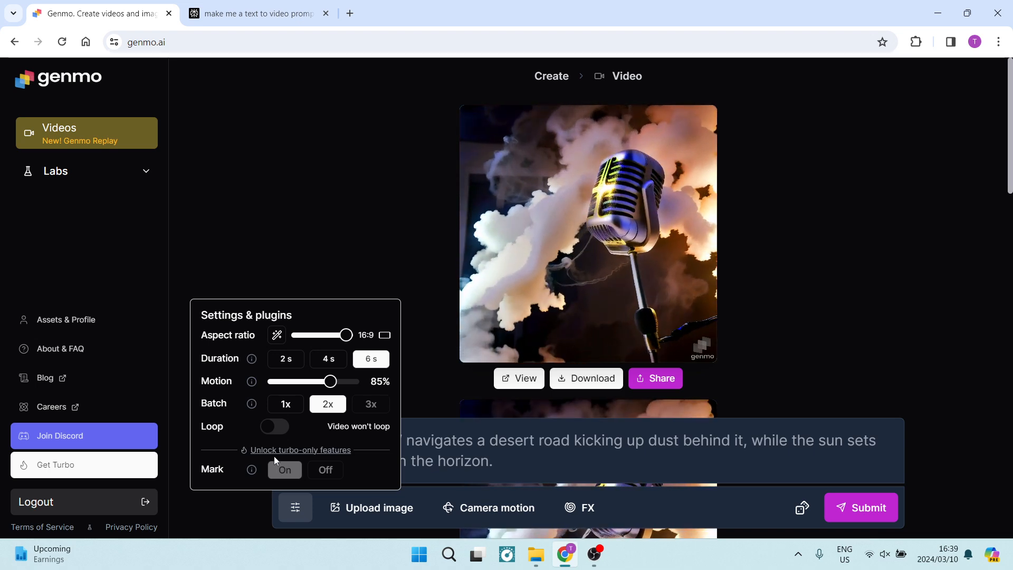
click(284, 270)
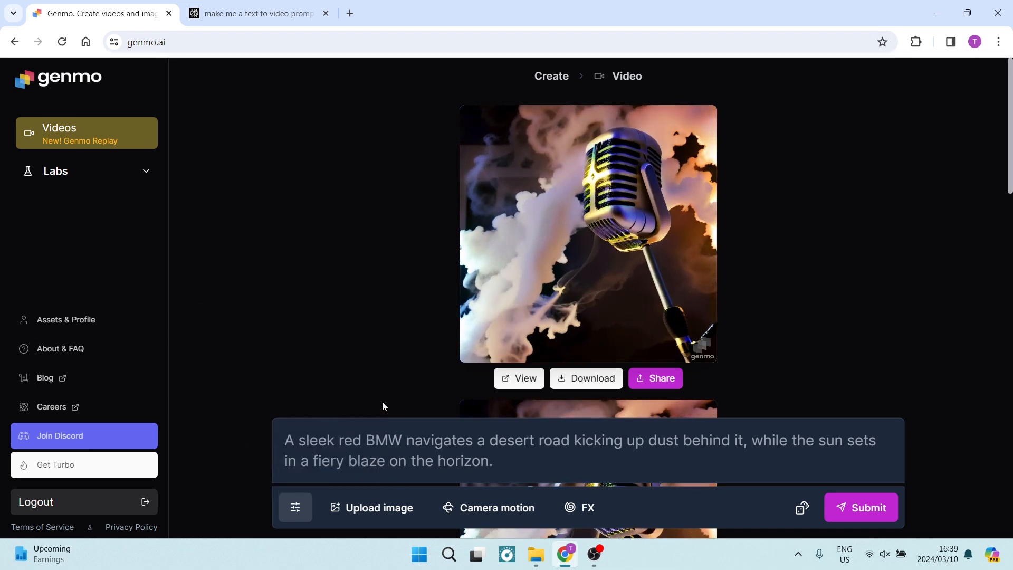
Set the camera motion to Zoom in (M) with the neutral roll option, keeping pan and tilt automatic
click(507, 508)
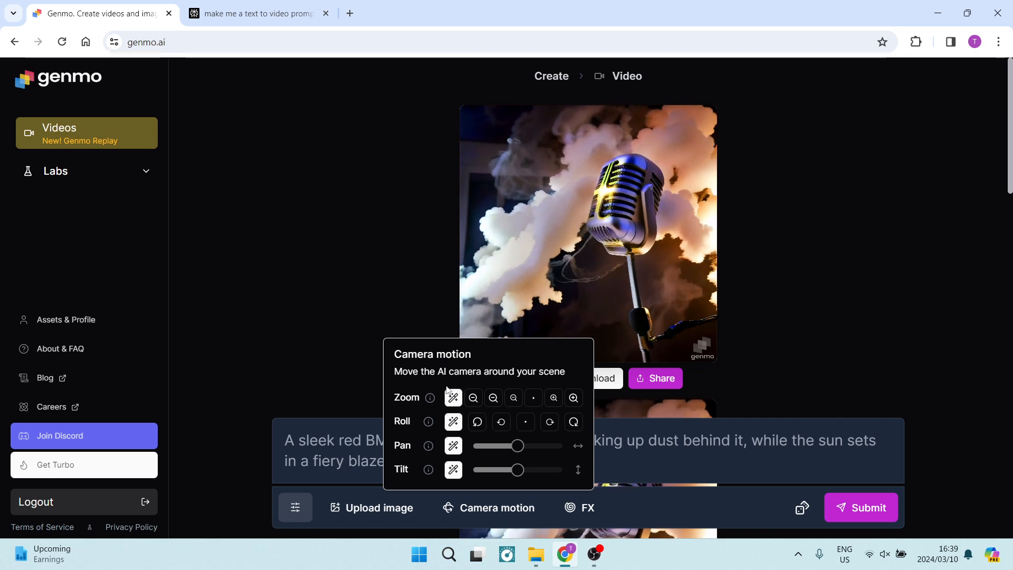
mouse_move(432, 398)
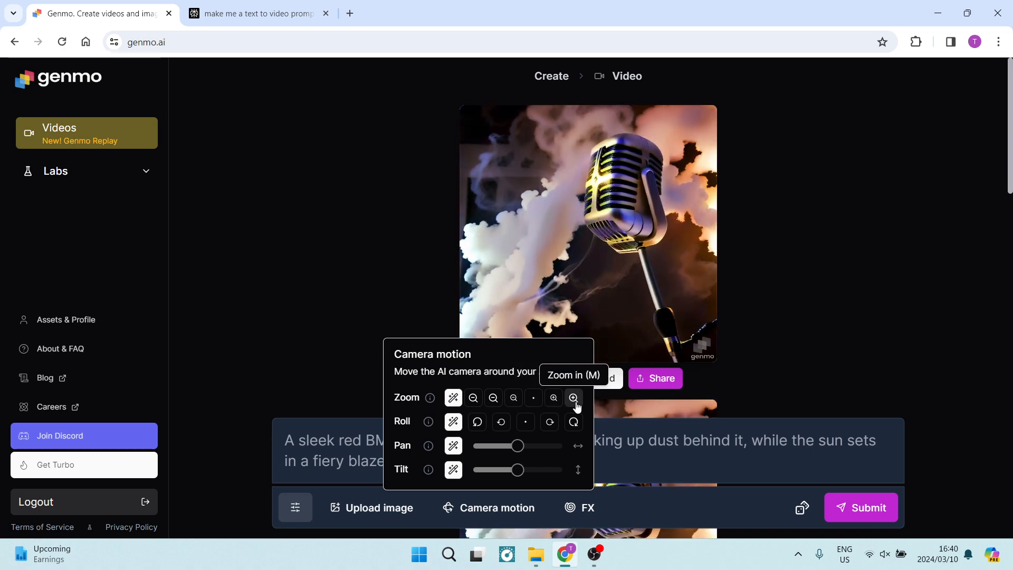
click(574, 401)
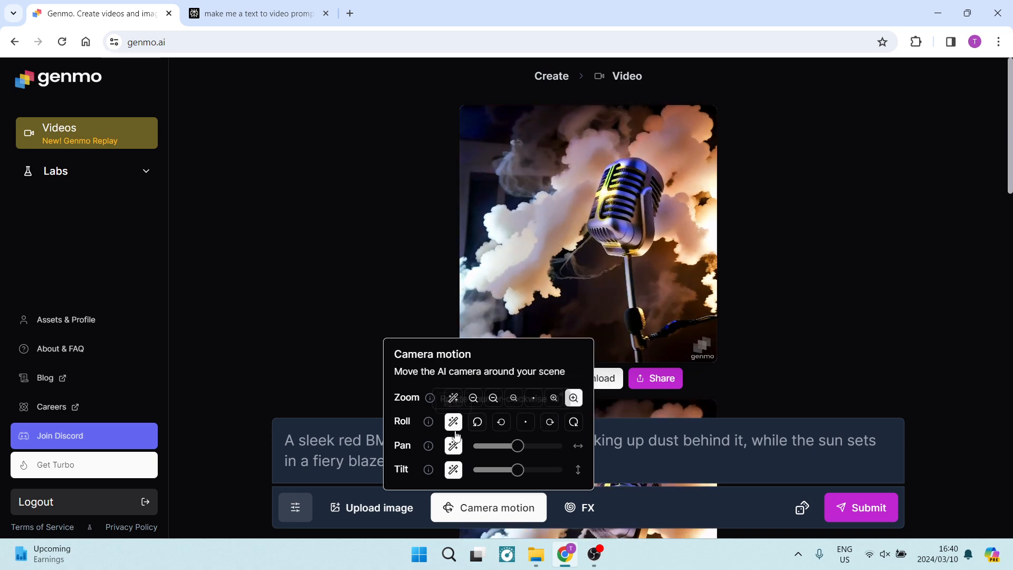
click(524, 423)
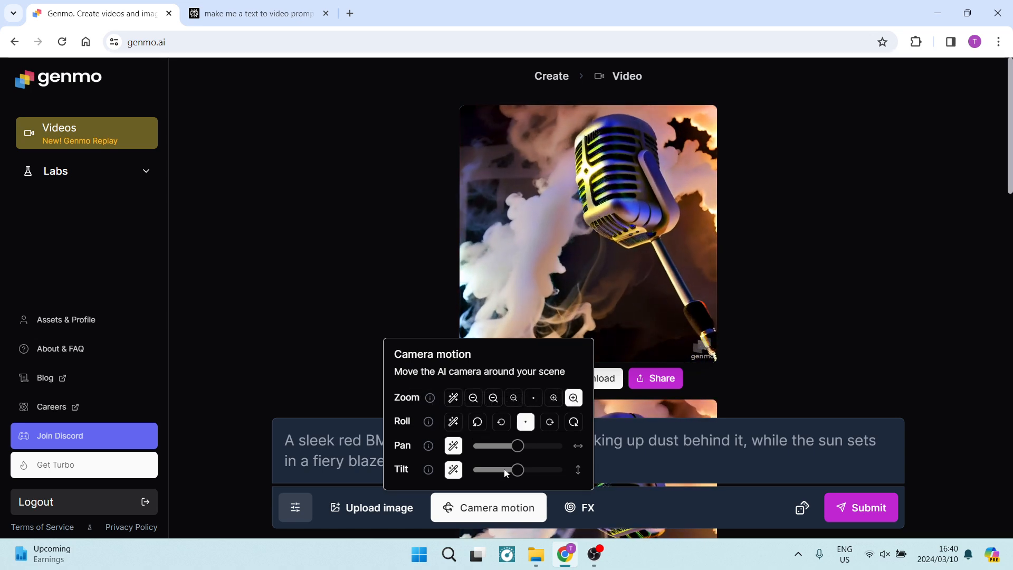
mouse_move(429, 446)
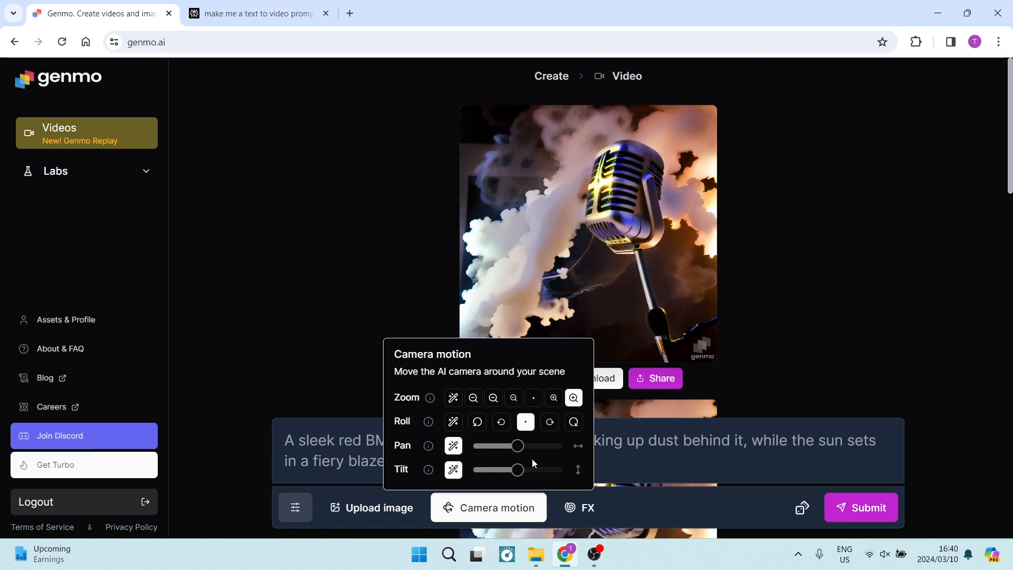
Examine the available effects in the FX preset library and the earlier generated videos, leaving the preset at None
click(588, 509)
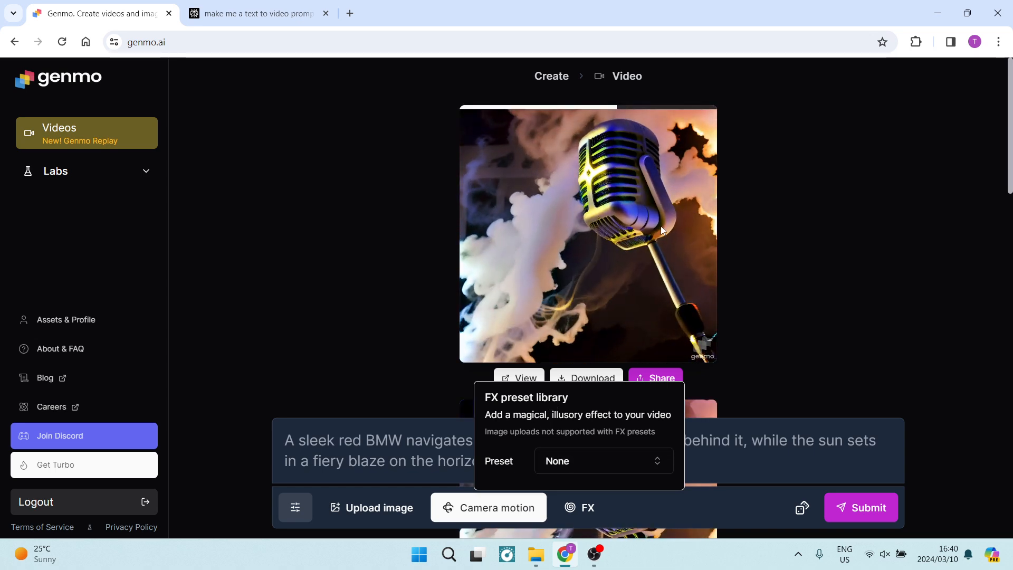
scroll(727, 265, down, 2)
scroll(686, 258, down, 4)
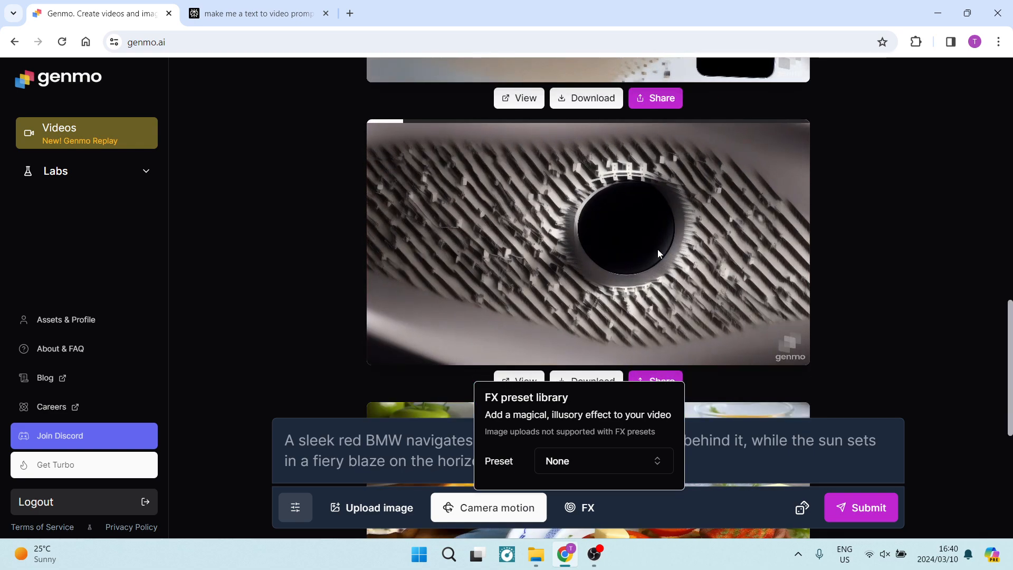
scroll(657, 249, down, 1)
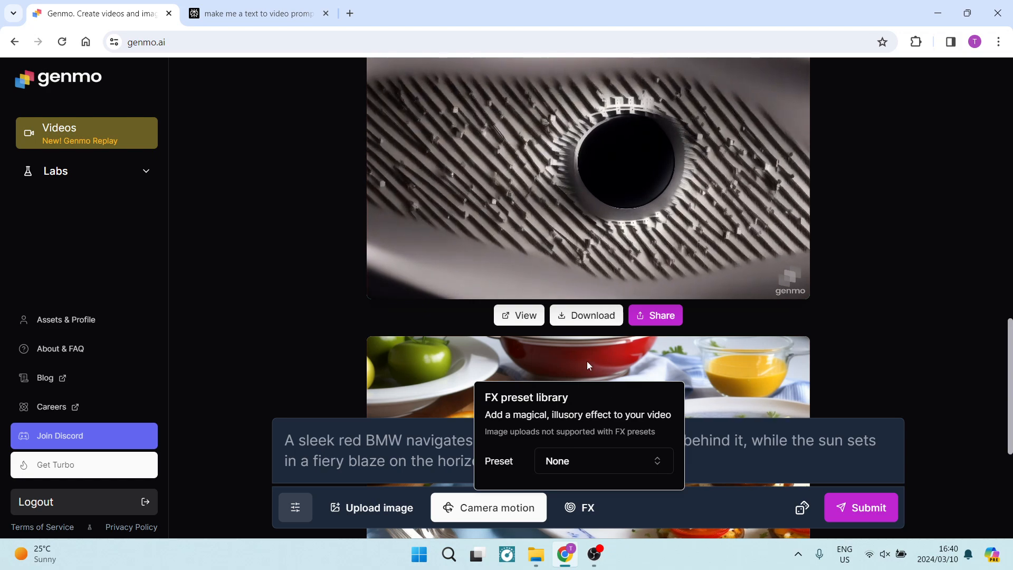
scroll(569, 301, down, 4)
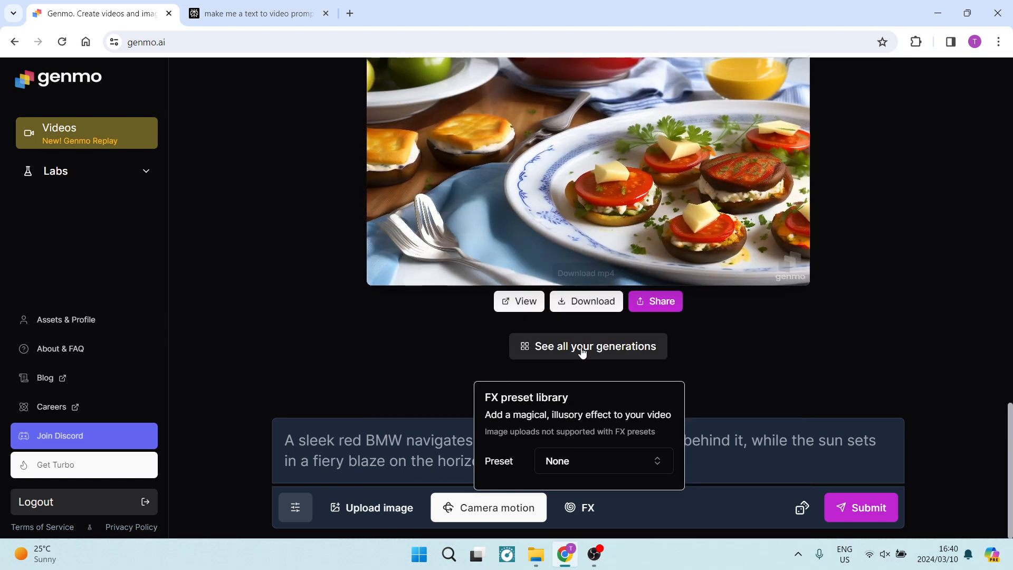
scroll(576, 436, up, 5)
click(579, 458)
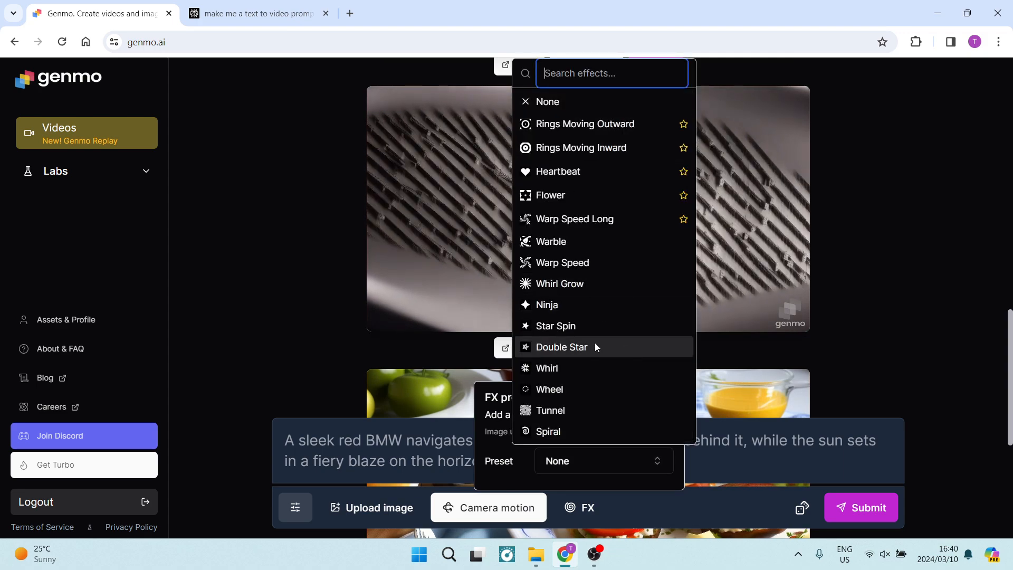
click(314, 379)
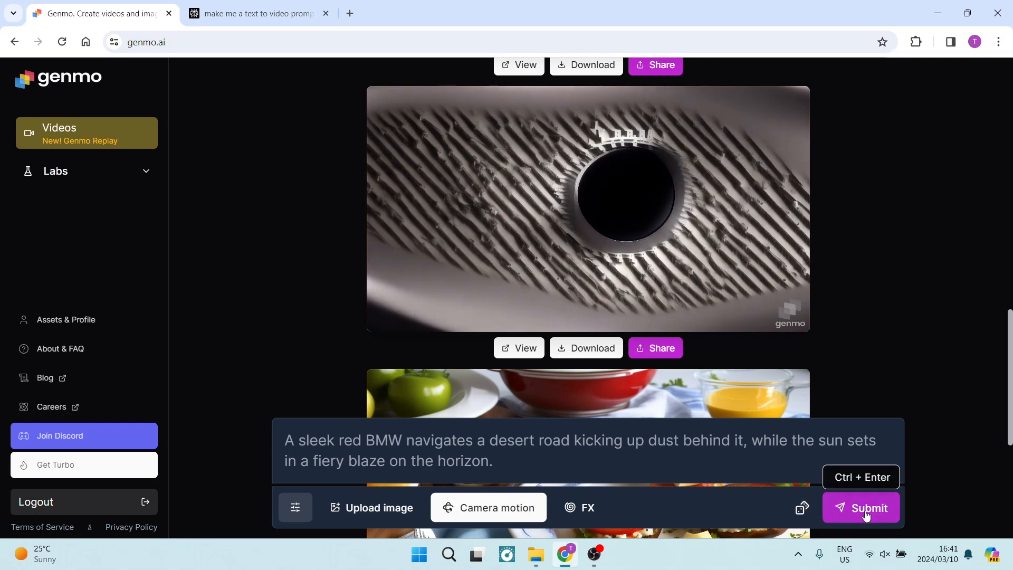
Submit the red BMW prompt to generate the videos
click(865, 510)
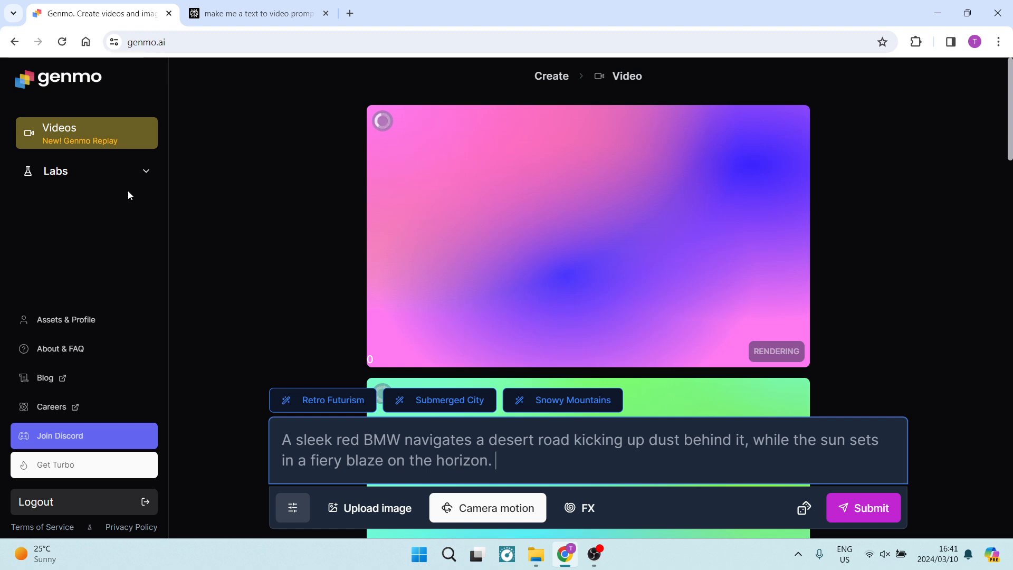
Expand the Labs section and open Genmo Chat in a new browser tab
click(150, 171)
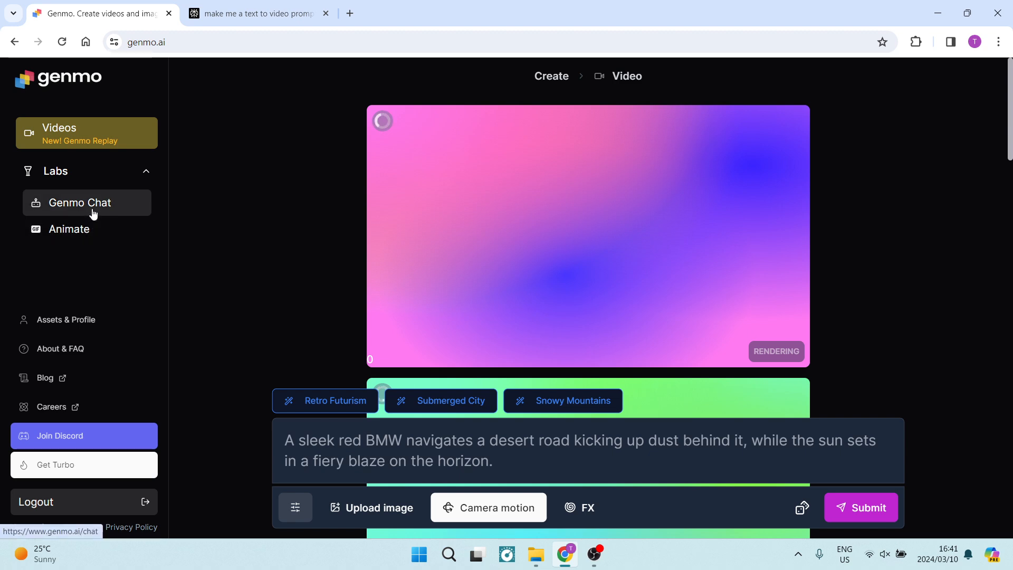
right_click(93, 209)
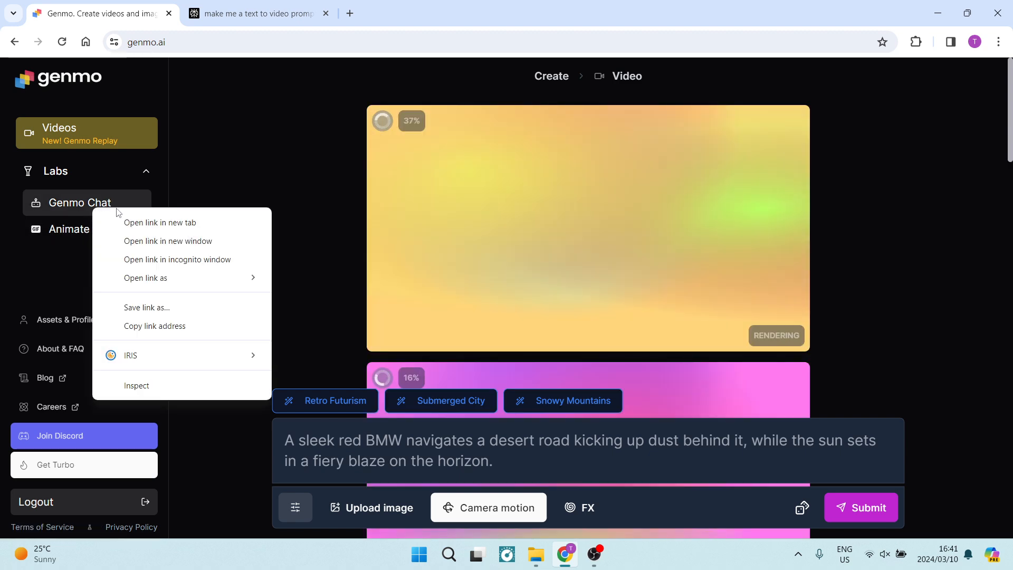
click(136, 226)
right_click(105, 230)
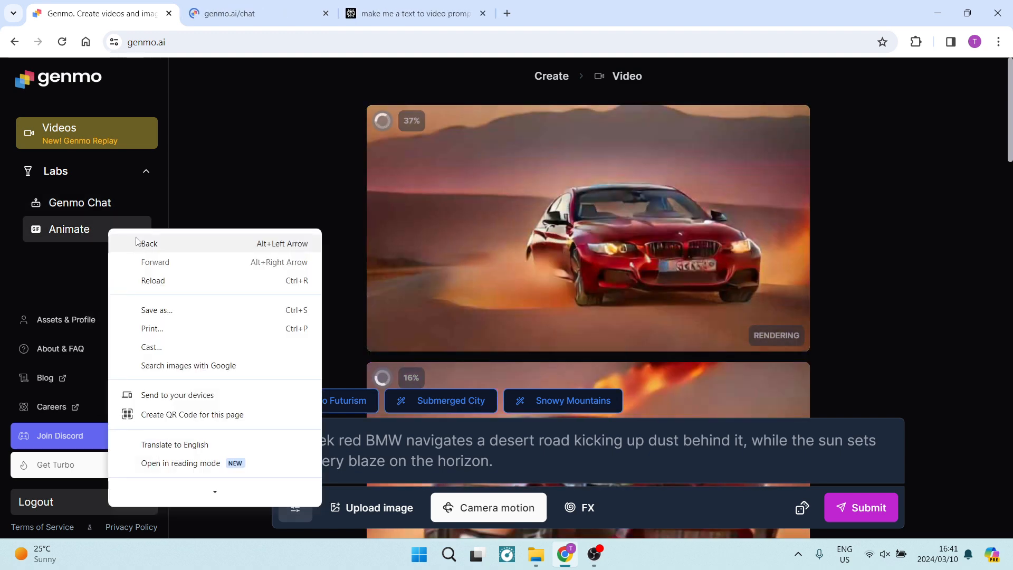
click(49, 217)
right_click(47, 229)
click(151, 212)
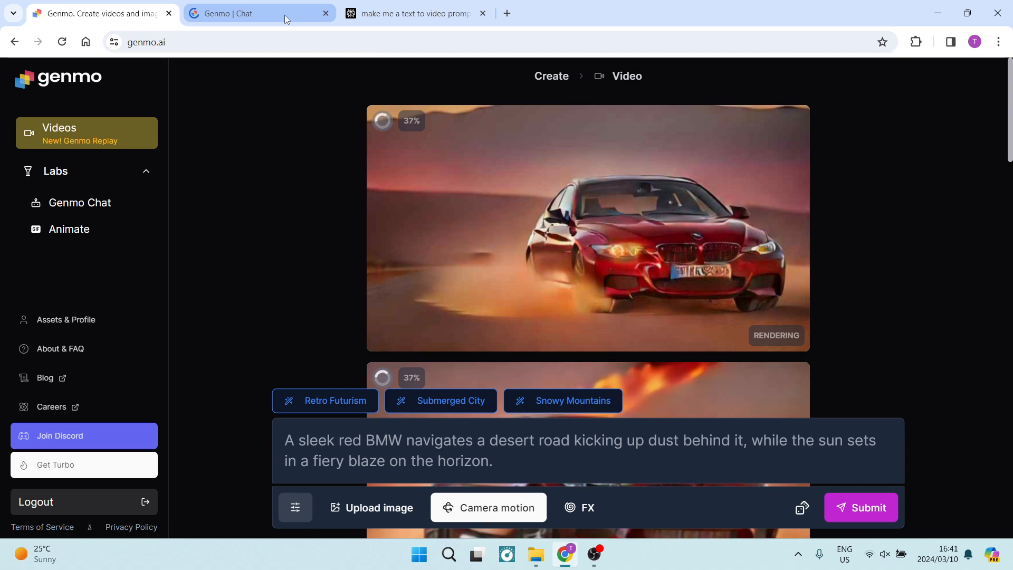
Go to the Genmo Chat page and choose Image as the kind of content to create
click(284, 15)
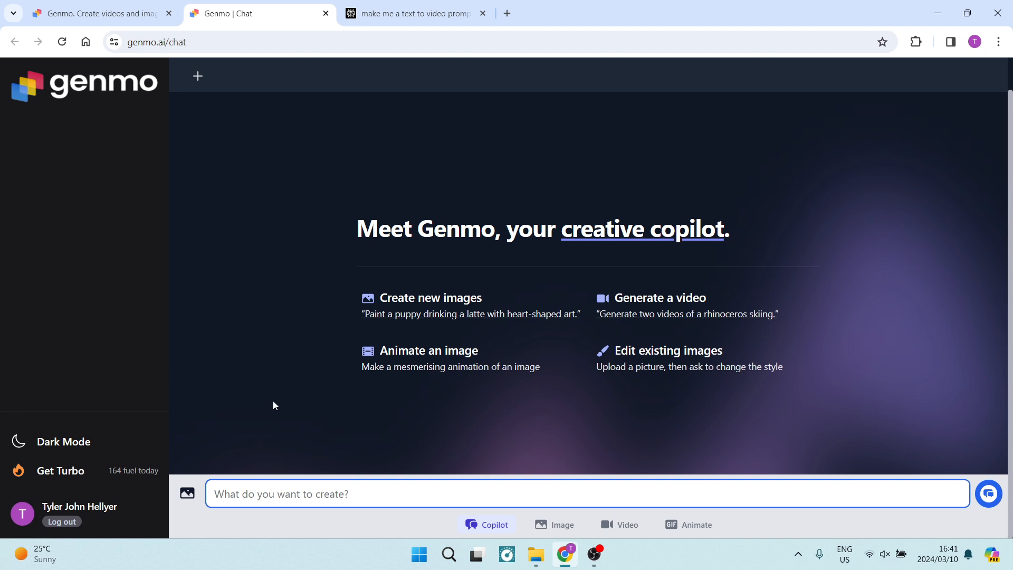
click(493, 527)
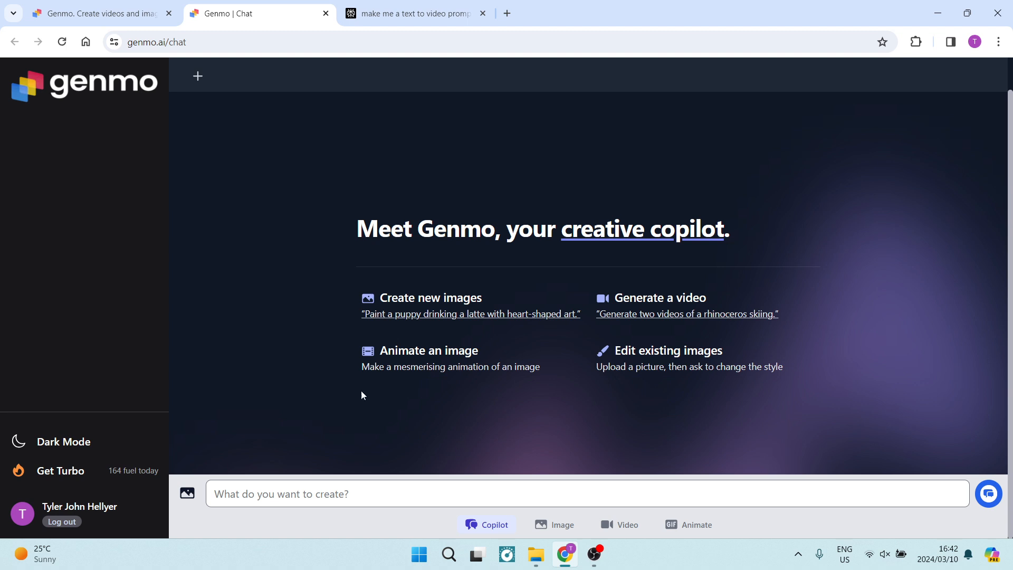
click(547, 524)
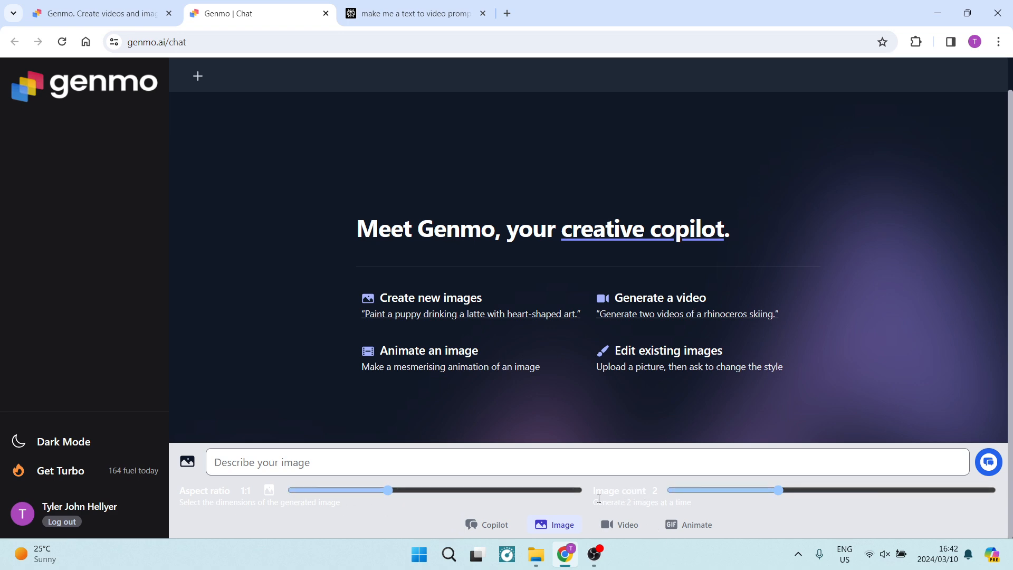
Look over the Video and Animate settings in Genmo Chat and switch the creation mode to Copilot
click(617, 537)
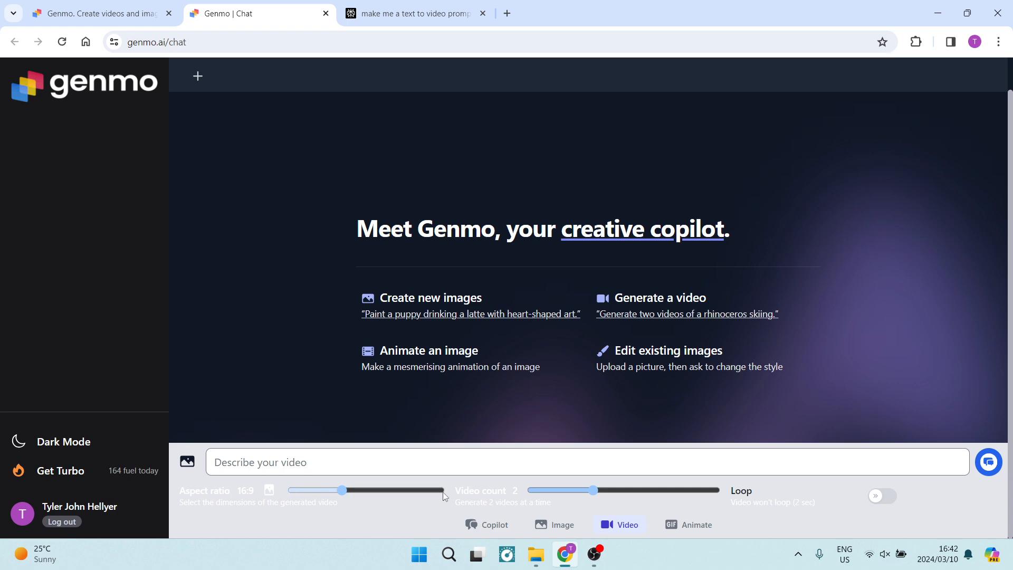
click(693, 525)
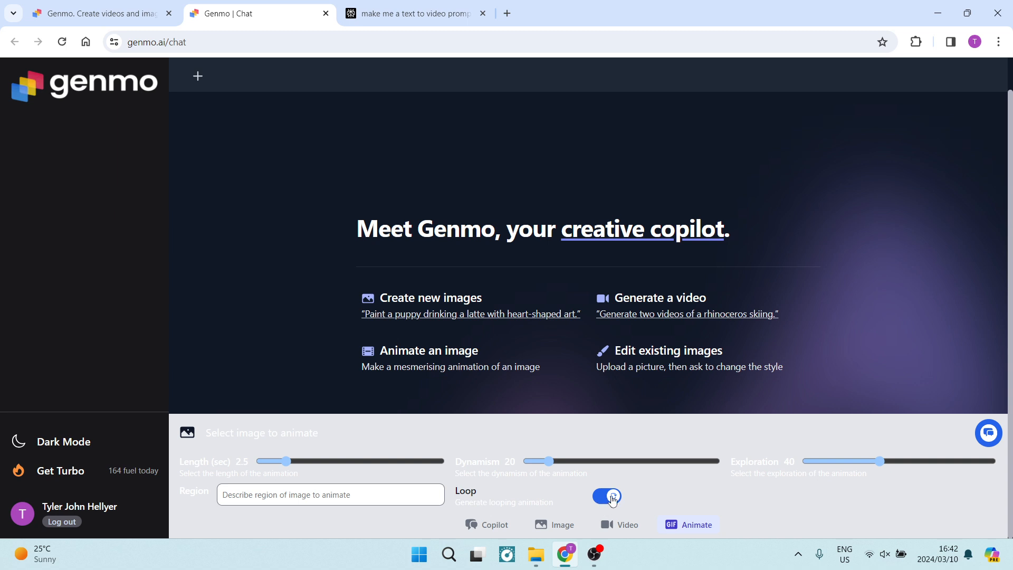
click(489, 528)
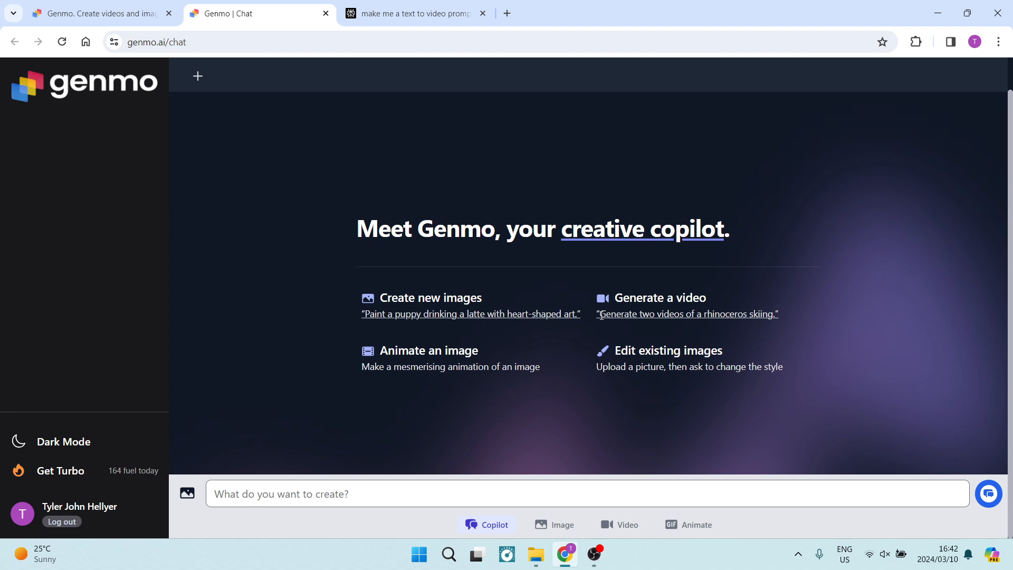
Copy the example prompt "Generate two videos of a rhinoceros skiing" into the chat and submit it
drag(628, 317, 749, 324)
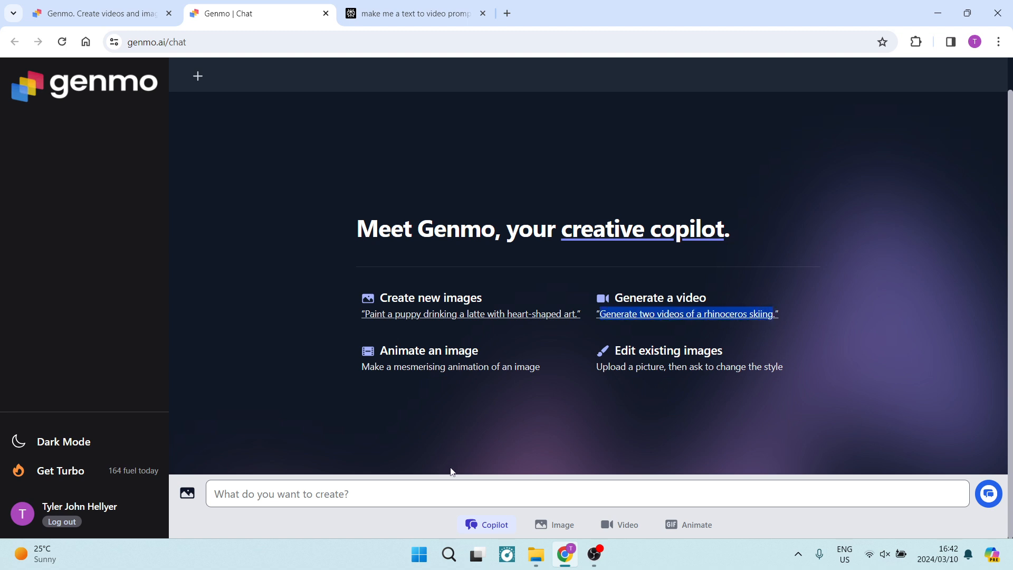
click(453, 491)
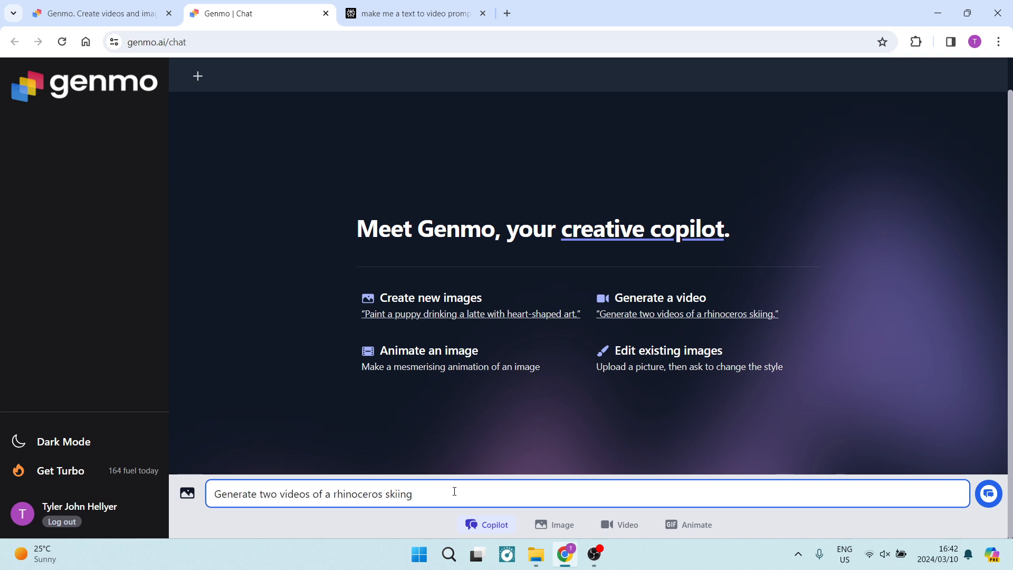
key(Return)
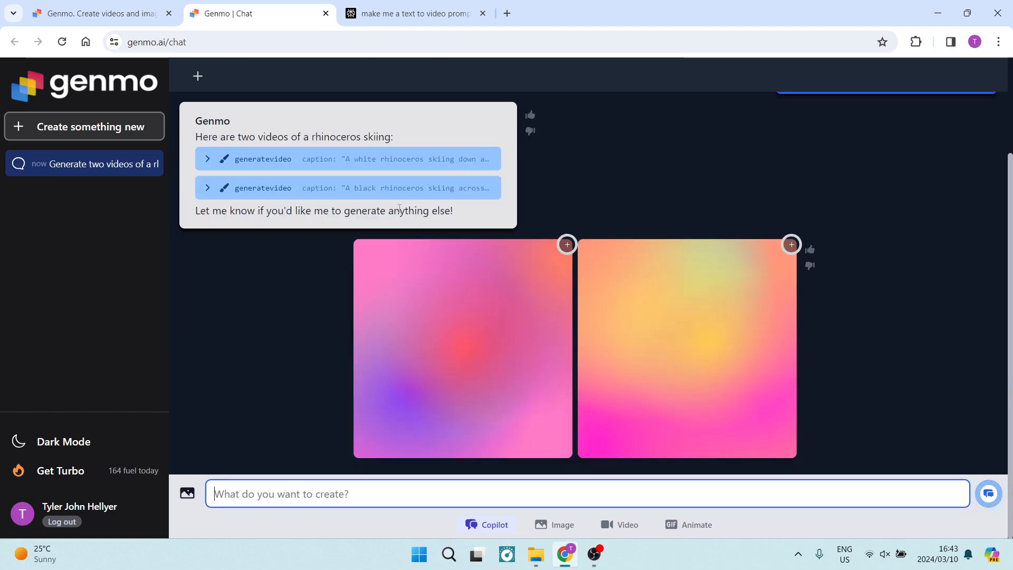
Read the full caption and loop setting of each generatevideo entry in Genmo's reply, collapsing each one again
scroll(559, 158, up, 2)
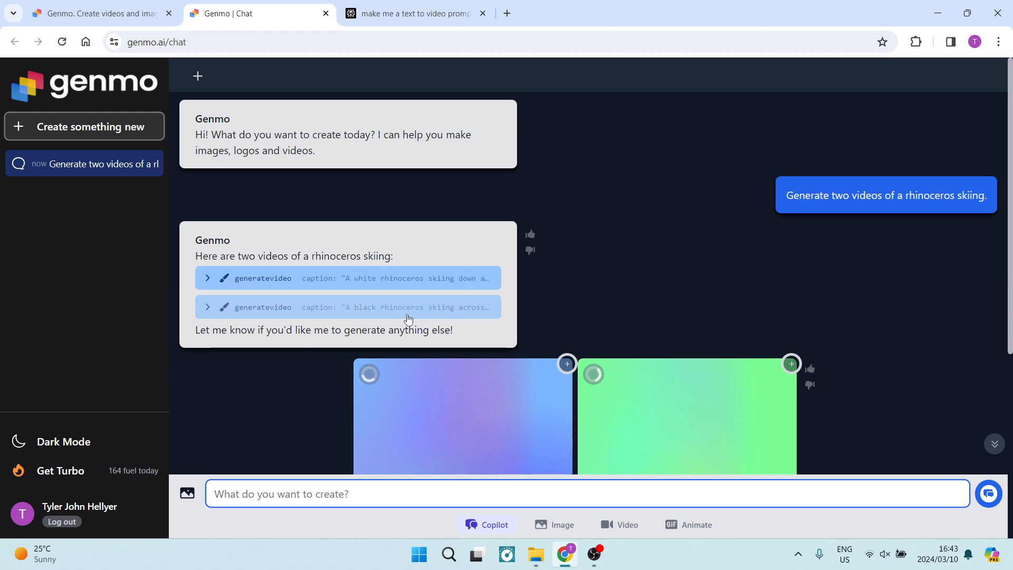
click(404, 284)
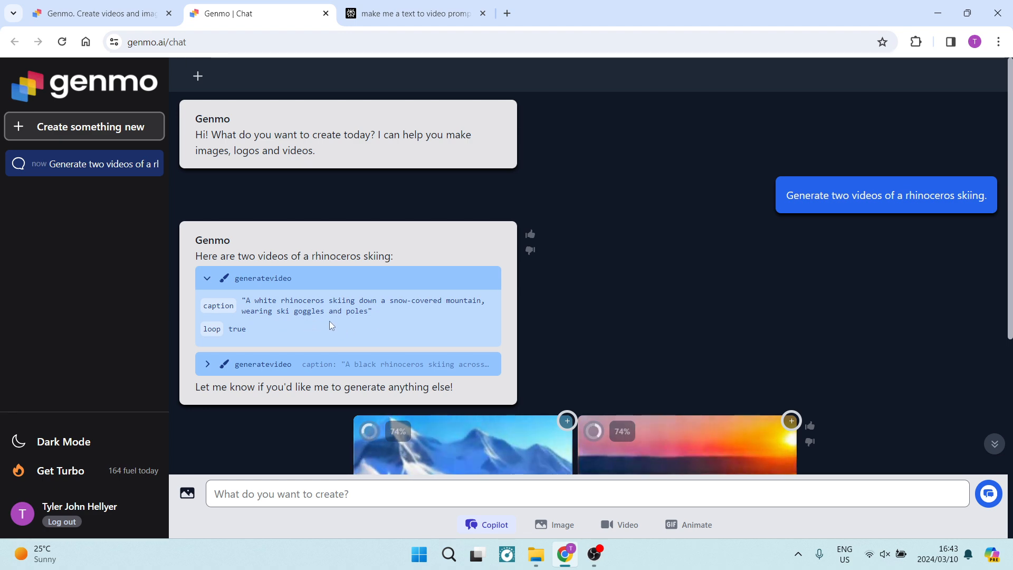
click(218, 285)
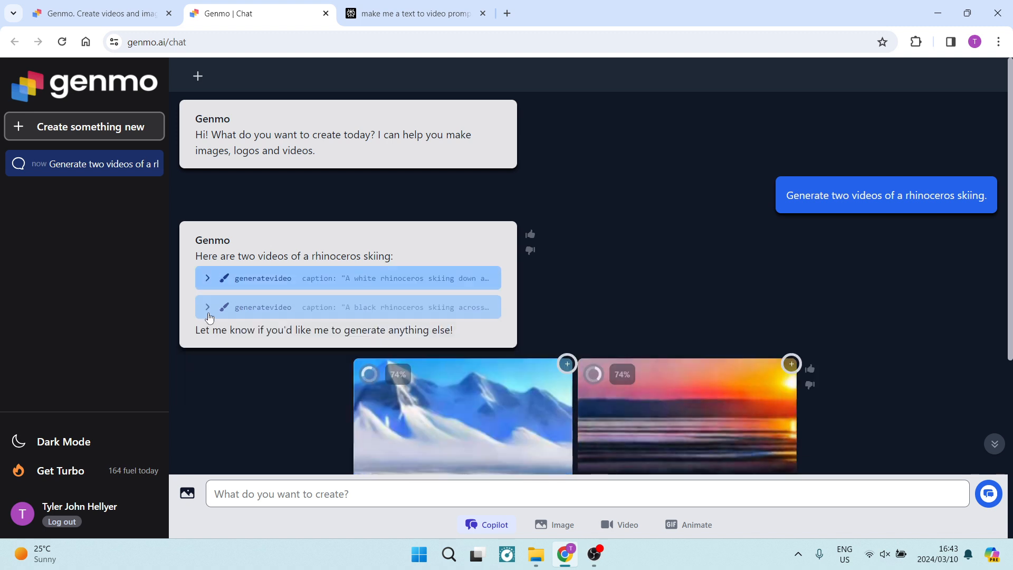
click(208, 309)
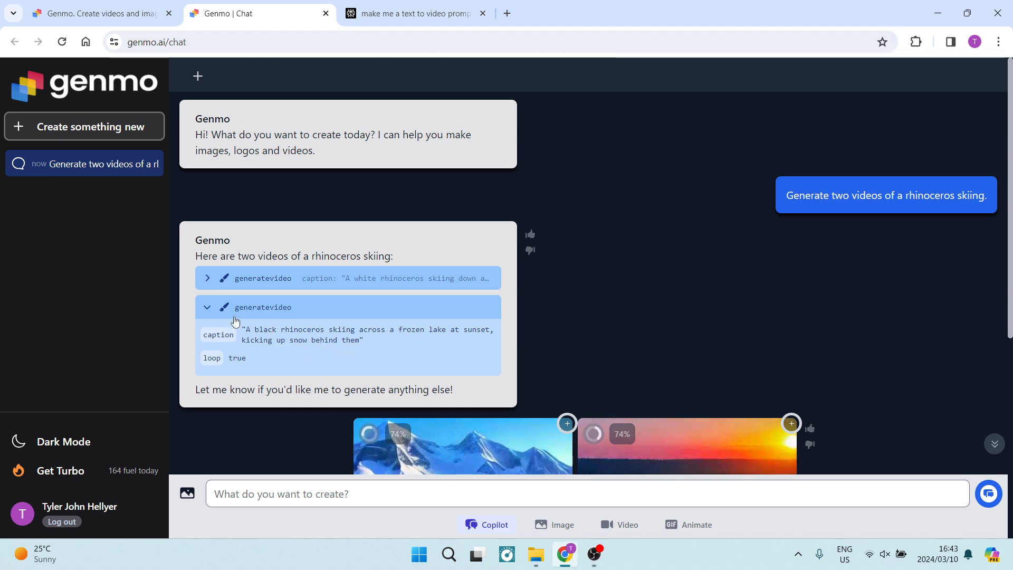
click(207, 308)
Examine the two generated rhinoceros videos in the chat
scroll(362, 325, down, 5)
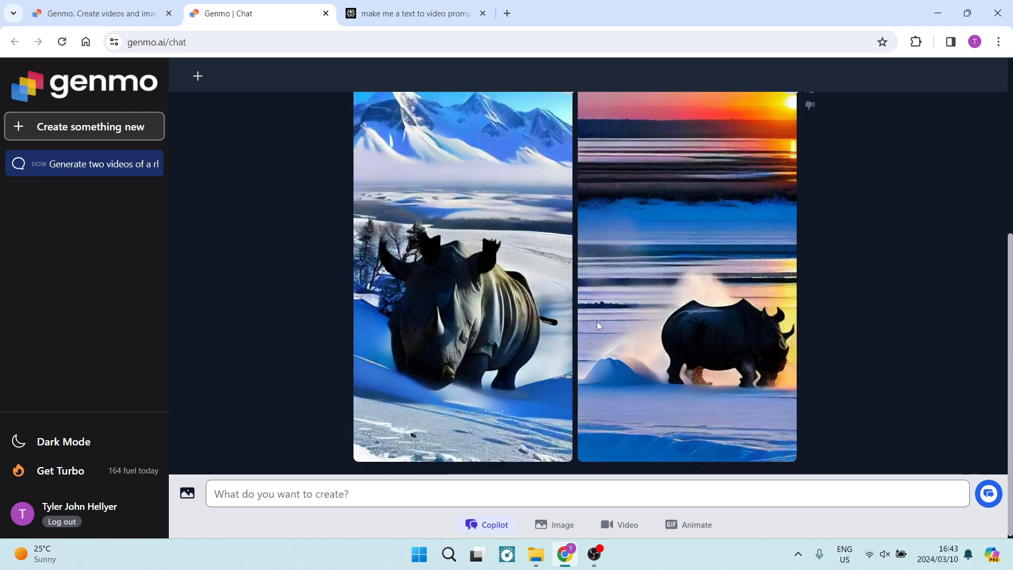
scroll(596, 321, up, 1)
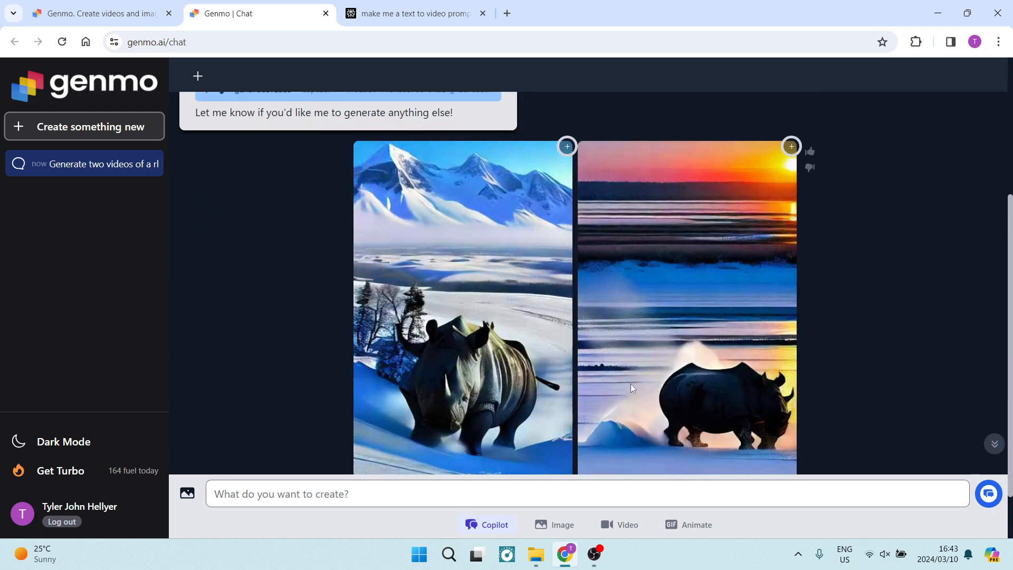
scroll(597, 293, down, 1)
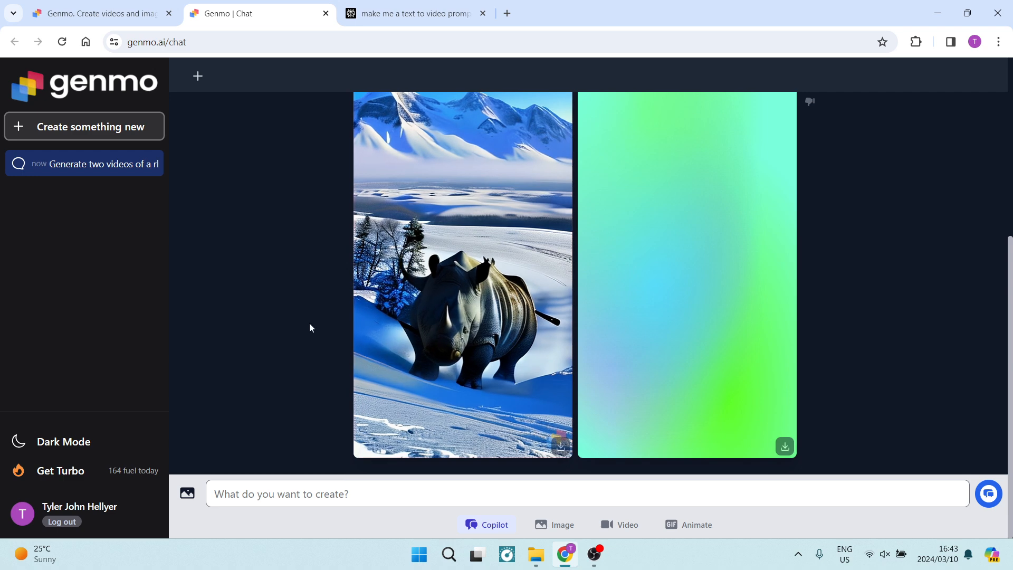
scroll(309, 323, up, 5)
scroll(266, 222, down, 5)
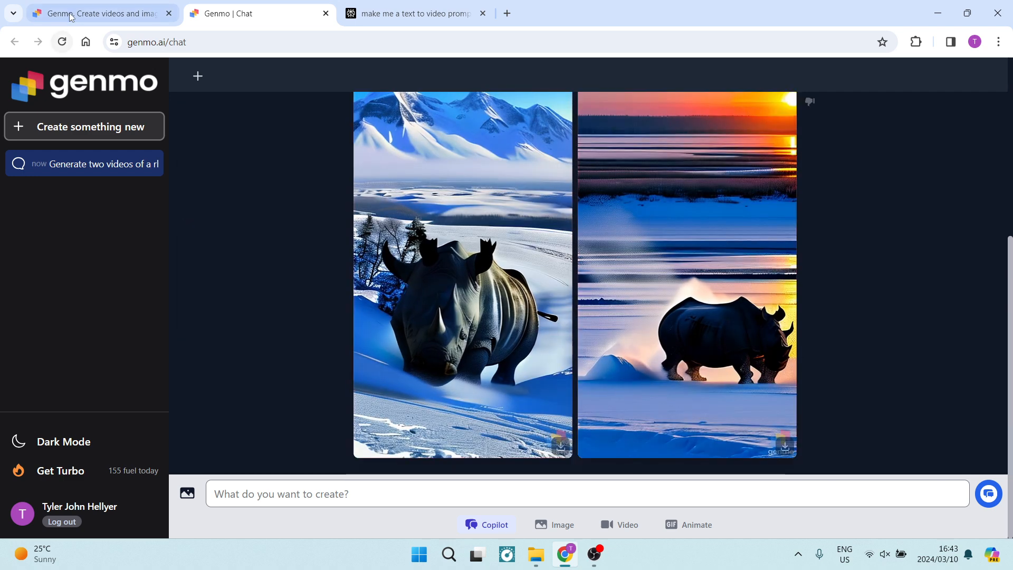
Return to the video creation page, dismiss the completion notice and review the generated red BMW videos
click(100, 13)
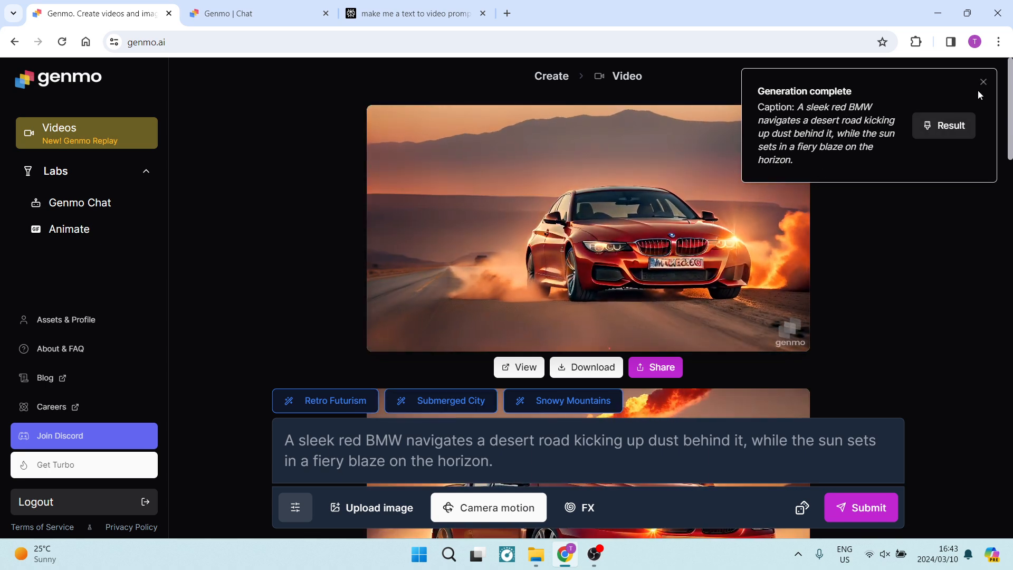
click(982, 83)
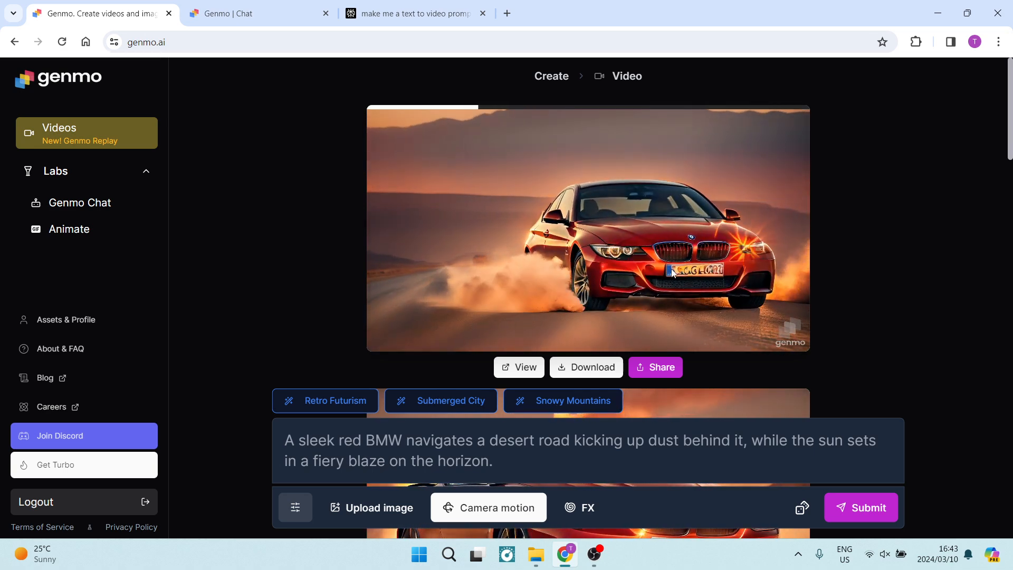
scroll(695, 246, down, 4)
scroll(695, 245, down, 2)
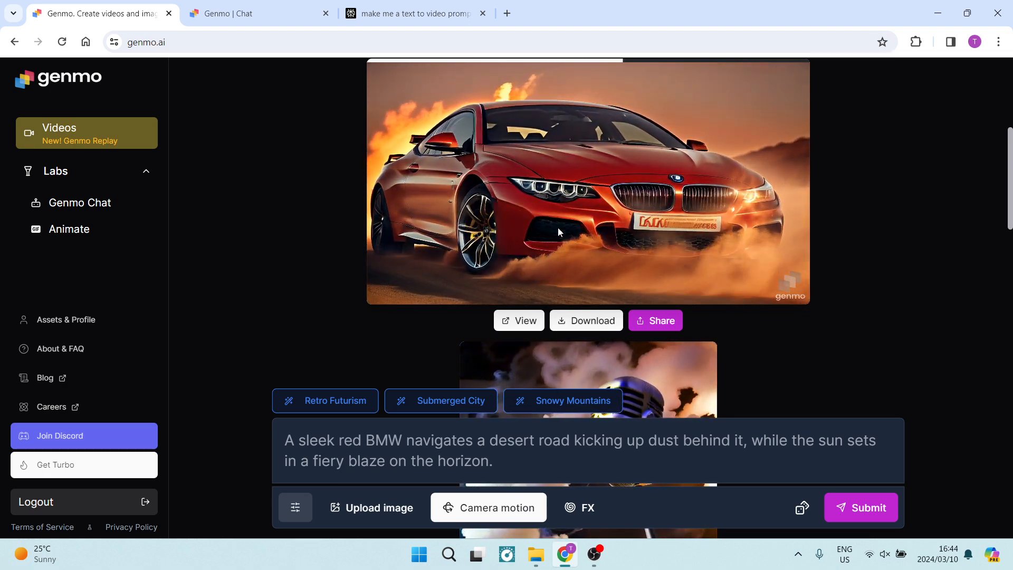
scroll(580, 237, up, 2)
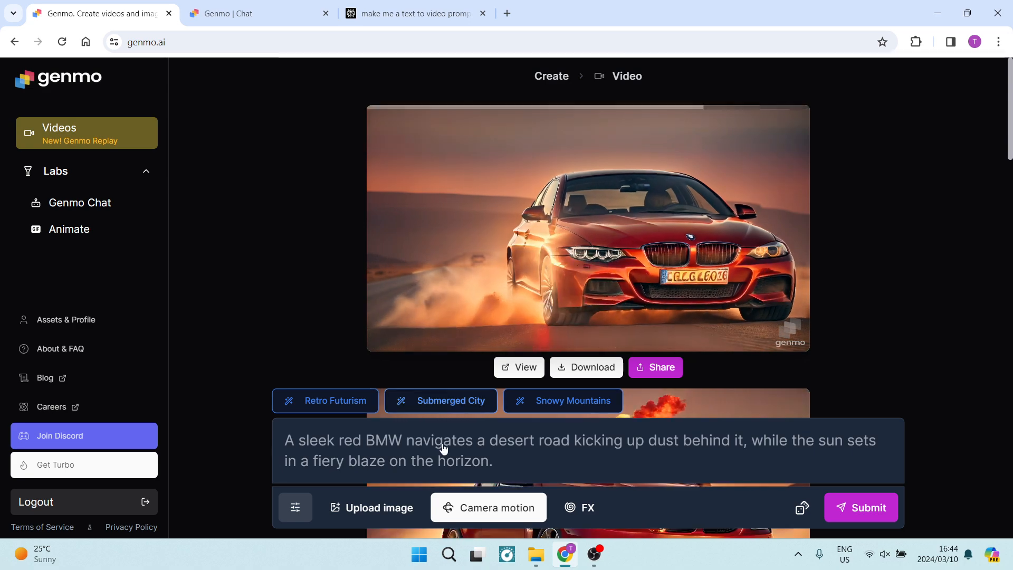
Replace the BMW prompt with the random suggestion "Sleek futuristic cityscape with flying cars, cyberpunk aesthetic, digital art"
click(505, 464)
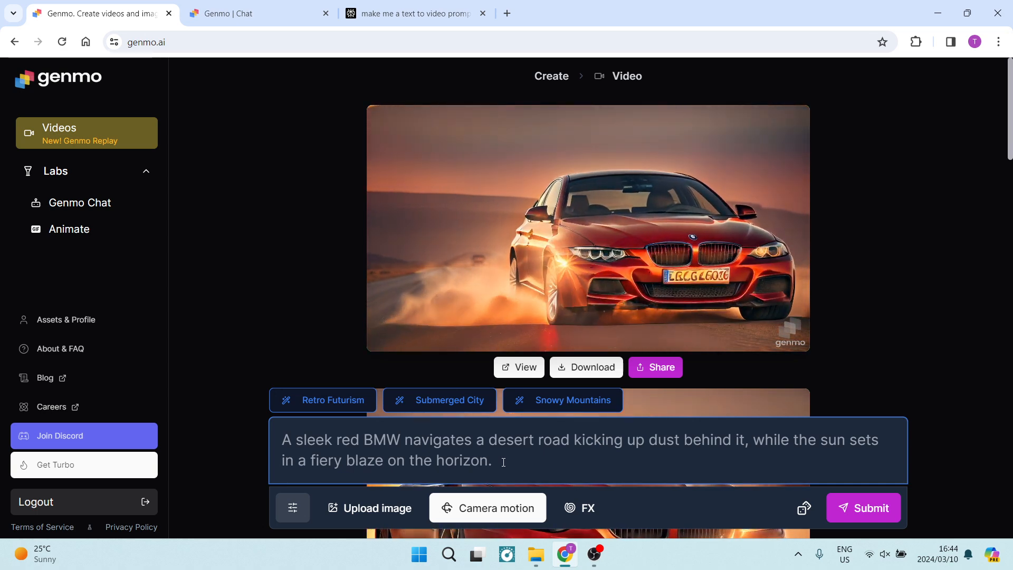
scroll(639, 350, down, 1)
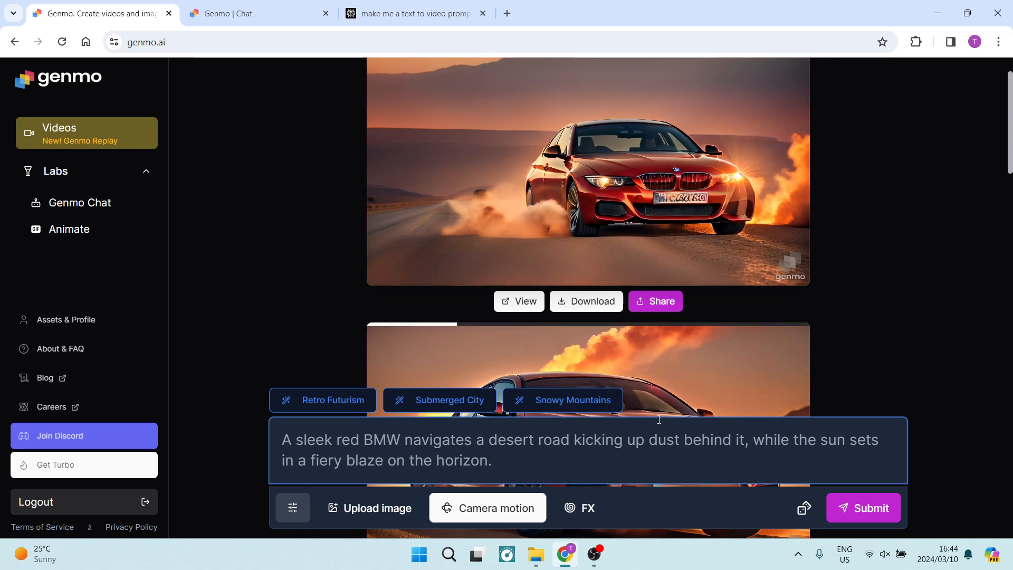
scroll(659, 351, up, 1)
click(806, 508)
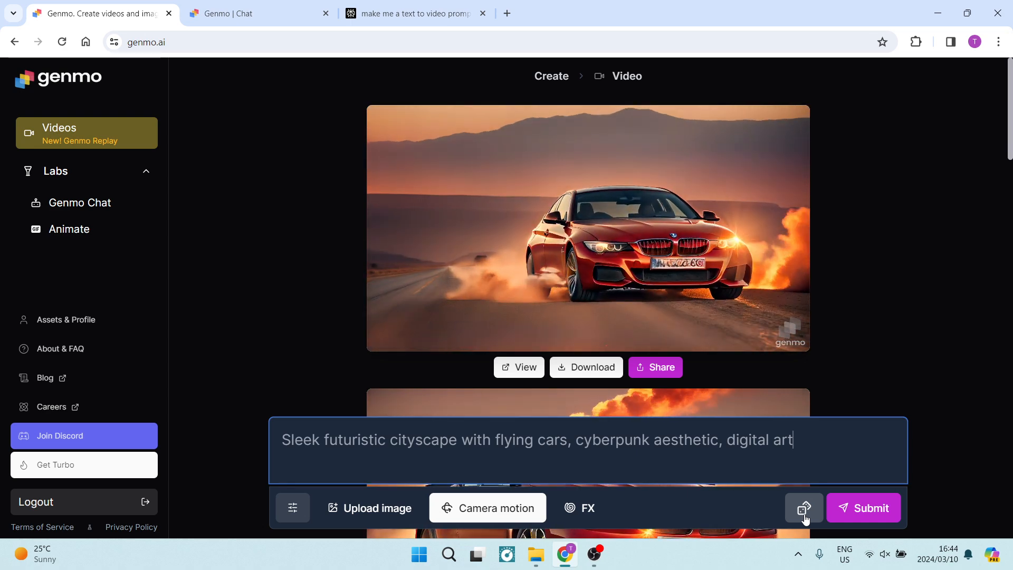
Submit the futuristic cityscape prompt unedited to generate new videos
triple_click(831, 443)
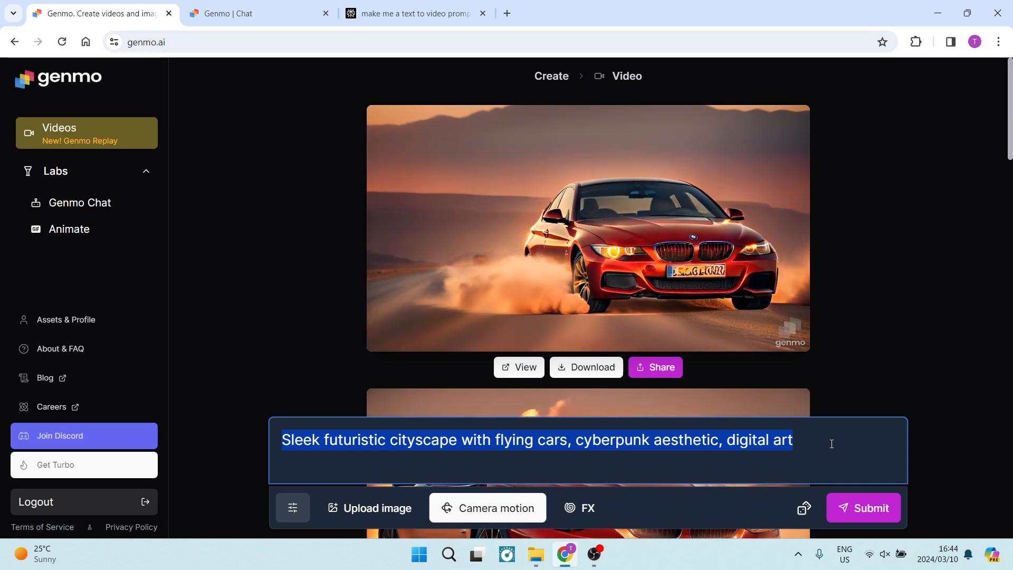
click(831, 443)
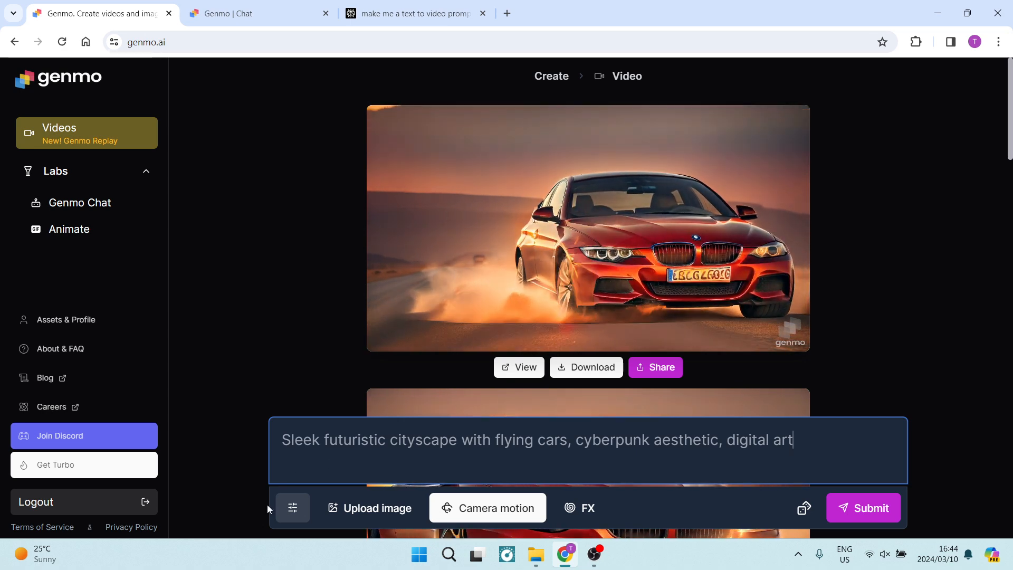
double_click(297, 443)
drag(297, 443, 846, 438)
click(847, 438)
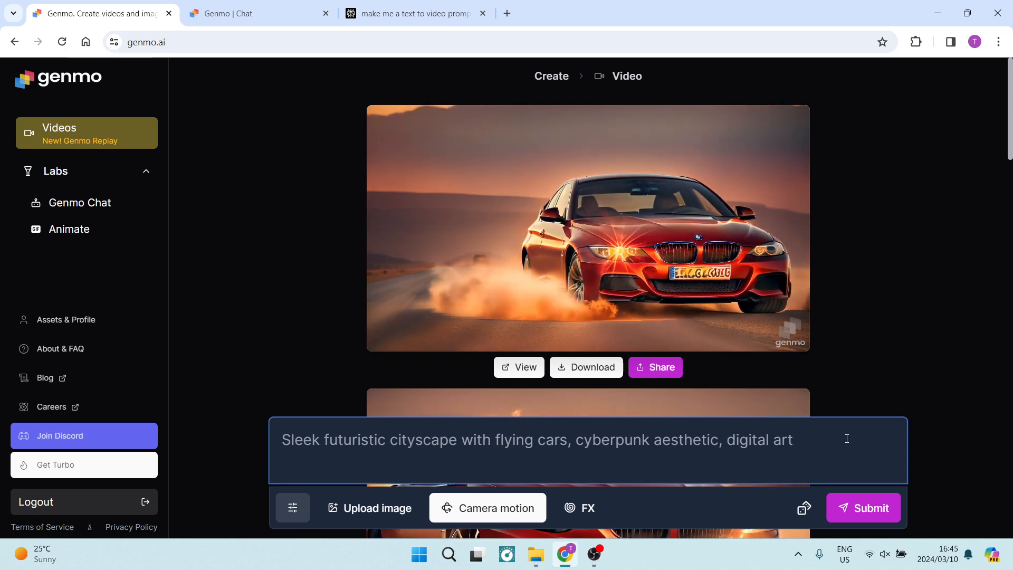
double_click(859, 508)
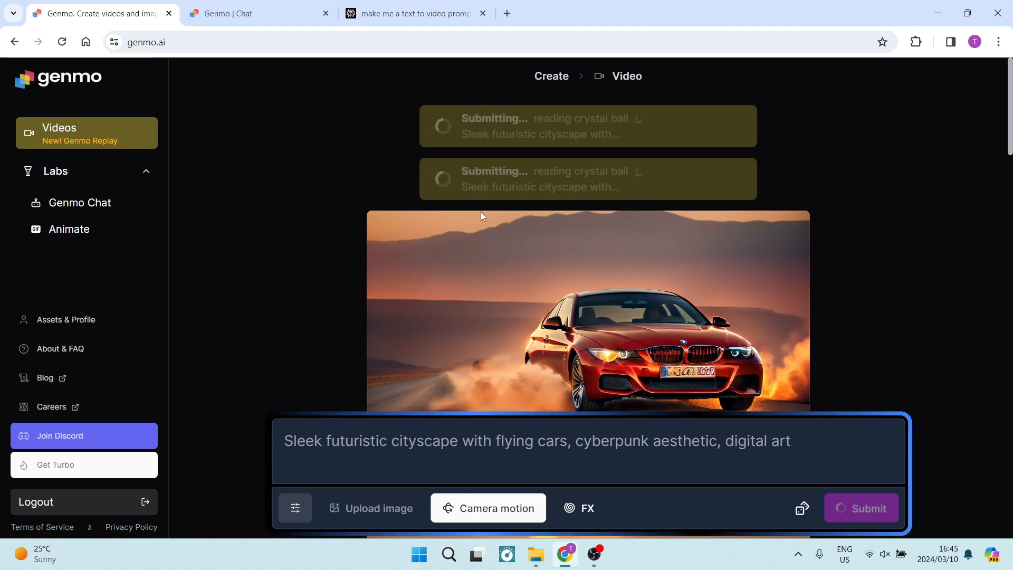
Go back to the Genmo Chat page, review the rhinoceros videos and switch the creation mode to Video
click(253, 12)
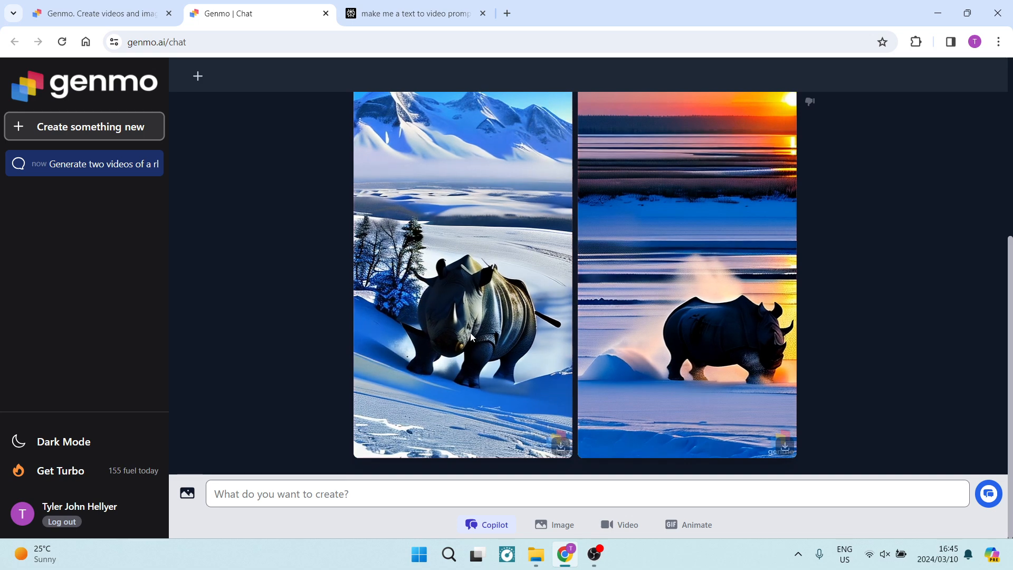
scroll(458, 316, up, 1)
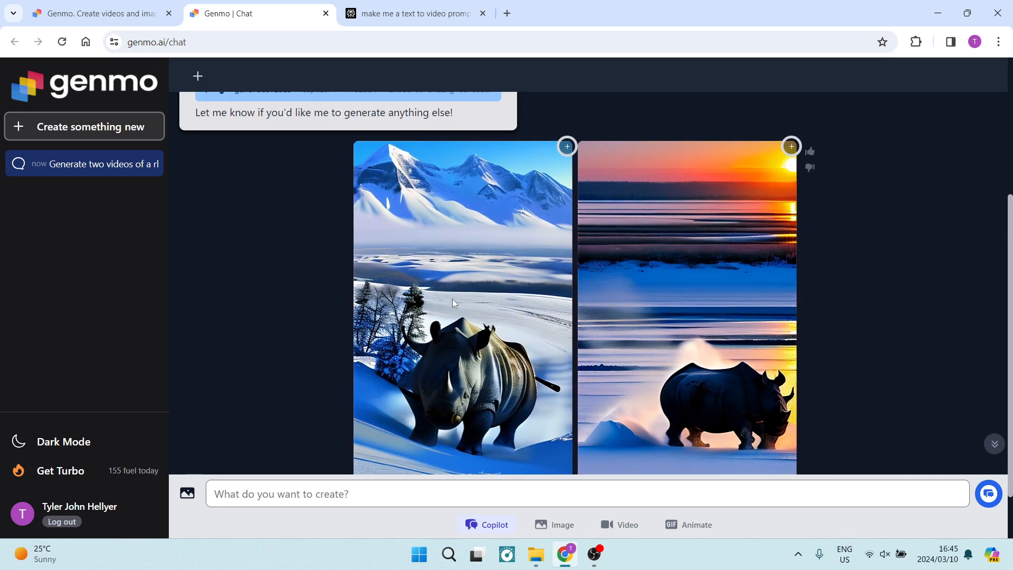
scroll(452, 298, down, 1)
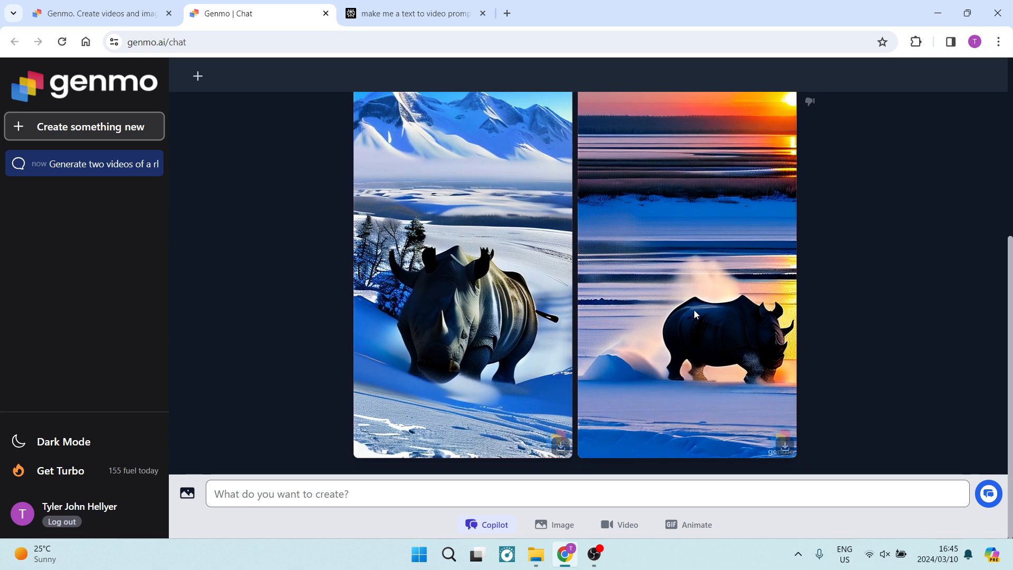
click(625, 525)
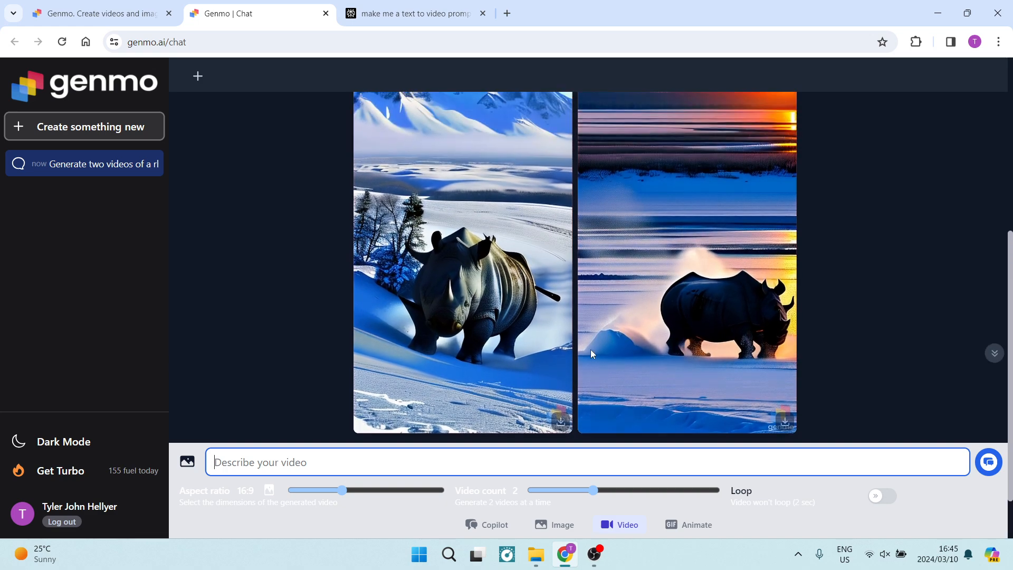
scroll(592, 326, up, 3)
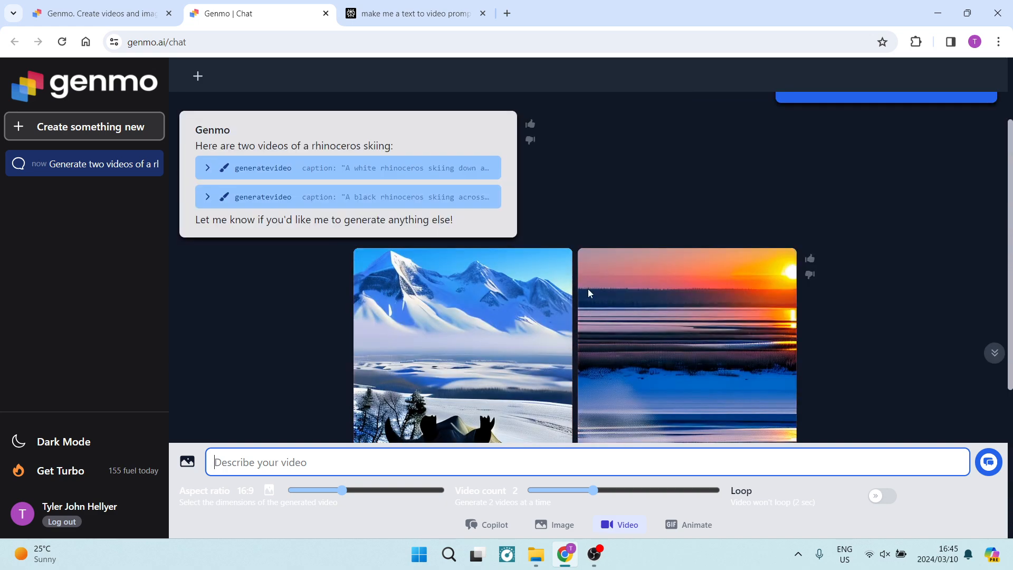
scroll(600, 225, down, 3)
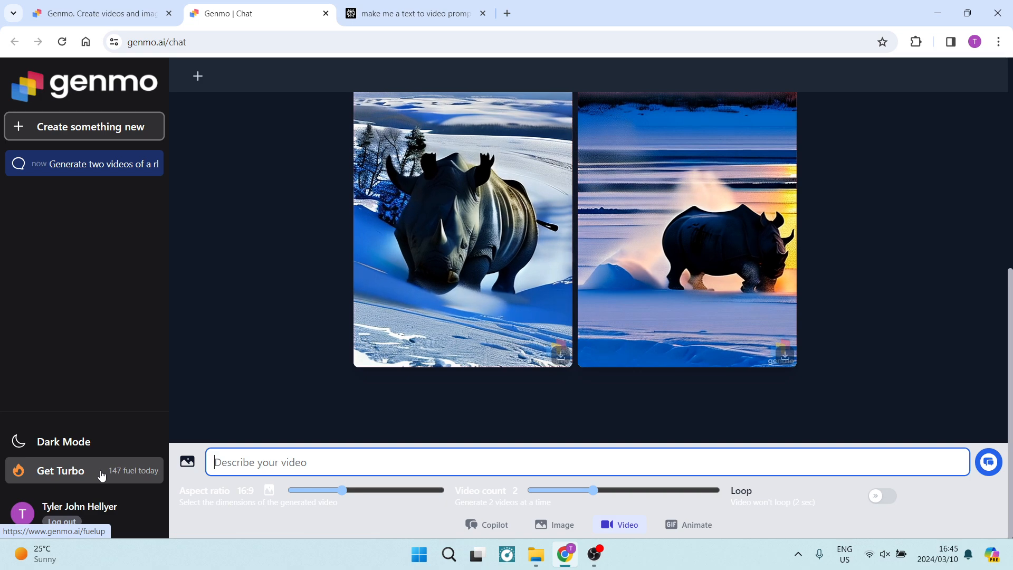
scroll(445, 385, up, 5)
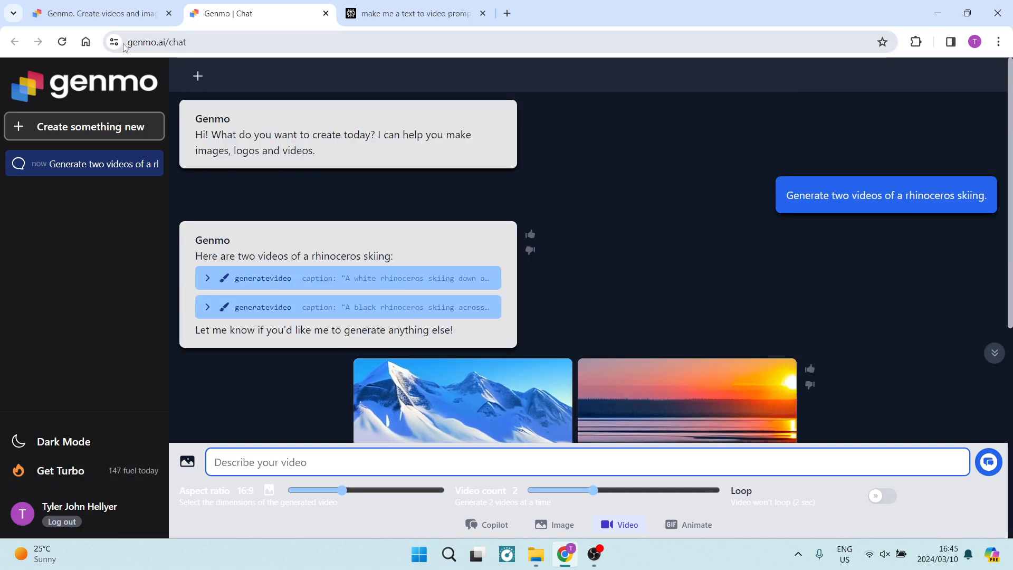
Return to the video creation page and check the rendering cityscape videos and the earlier BMW videos
click(100, 13)
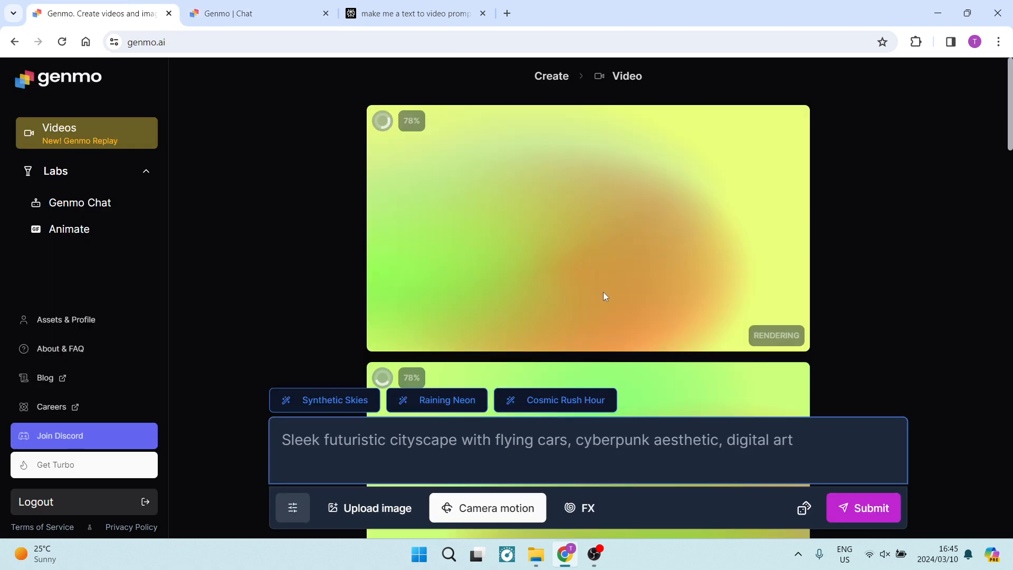
scroll(629, 299, down, 1)
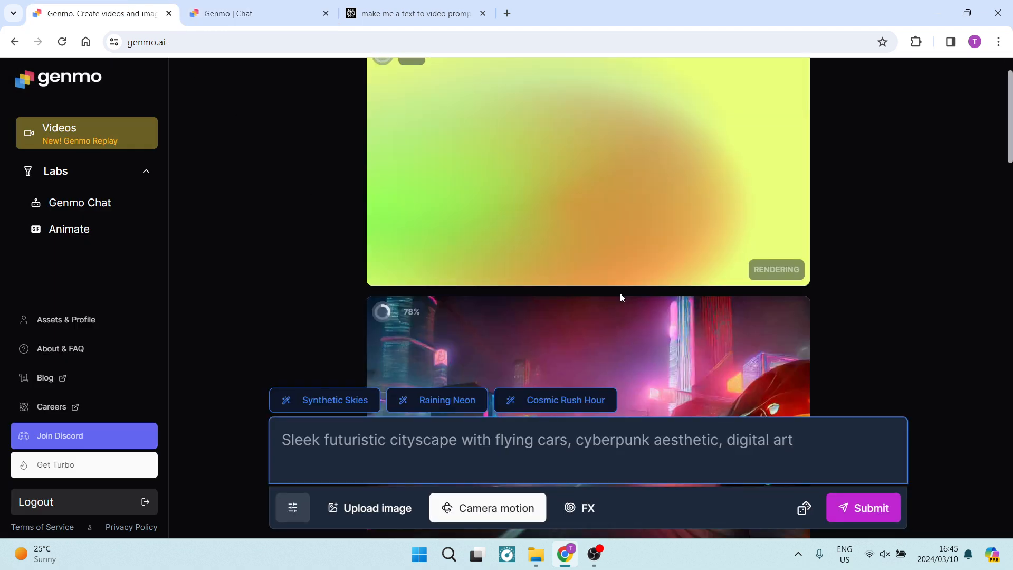
scroll(619, 292, down, 4)
scroll(583, 285, down, 5)
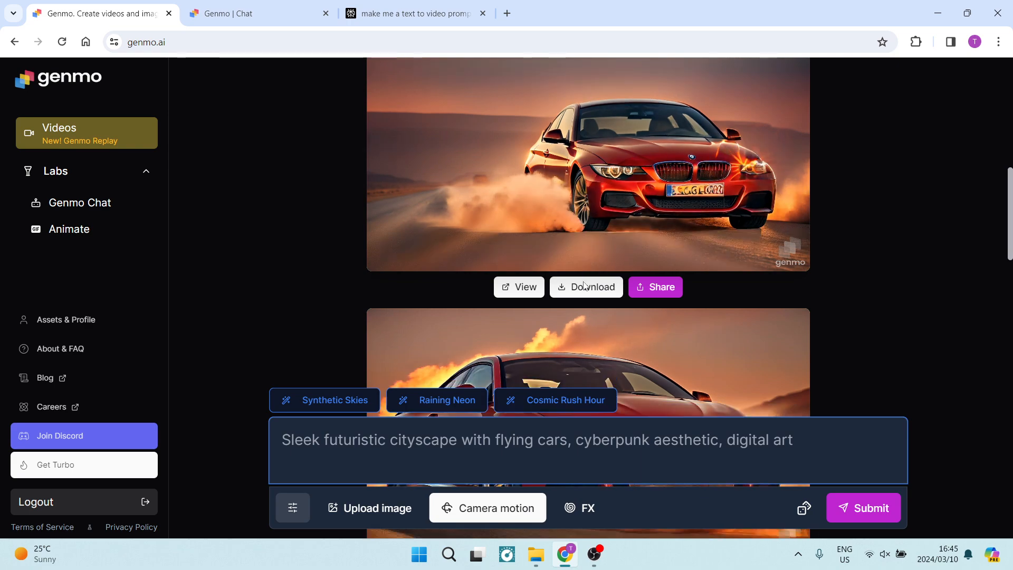
Go to the newest futuristic cityscape video and dismiss the generation notification
scroll(583, 237, up, 1)
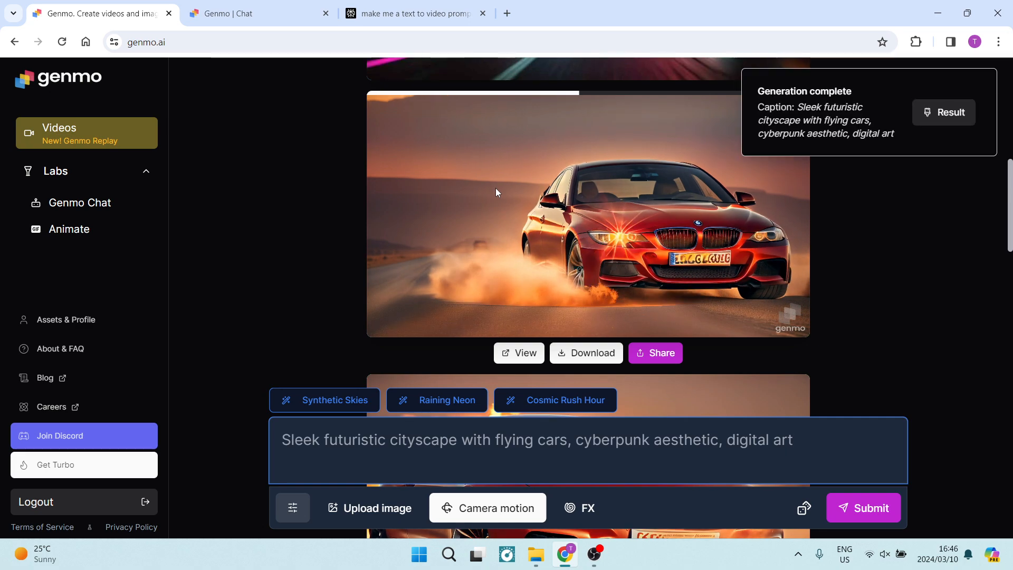
scroll(549, 261, up, 4)
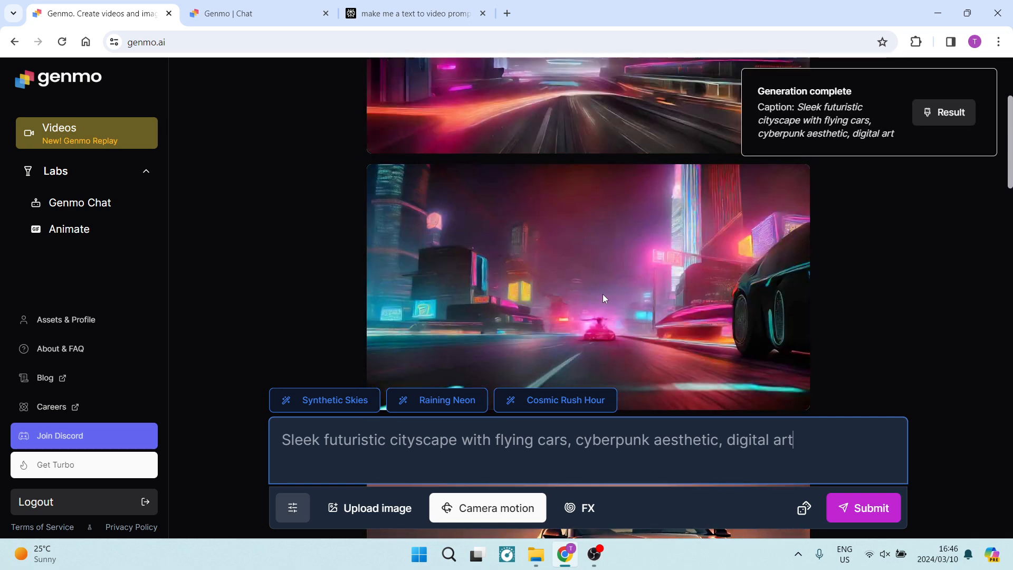
scroll(470, 262, up, 4)
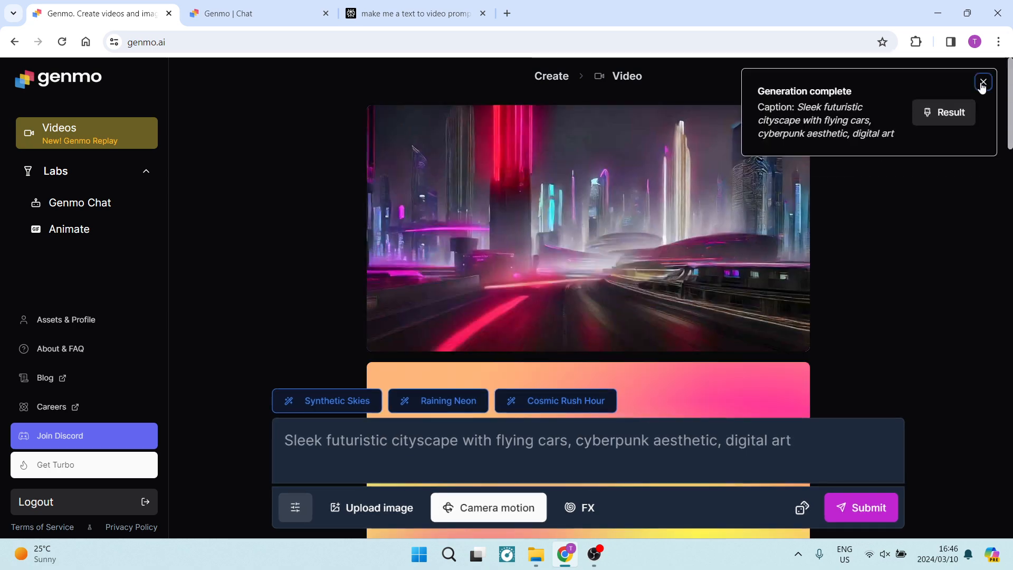
click(980, 82)
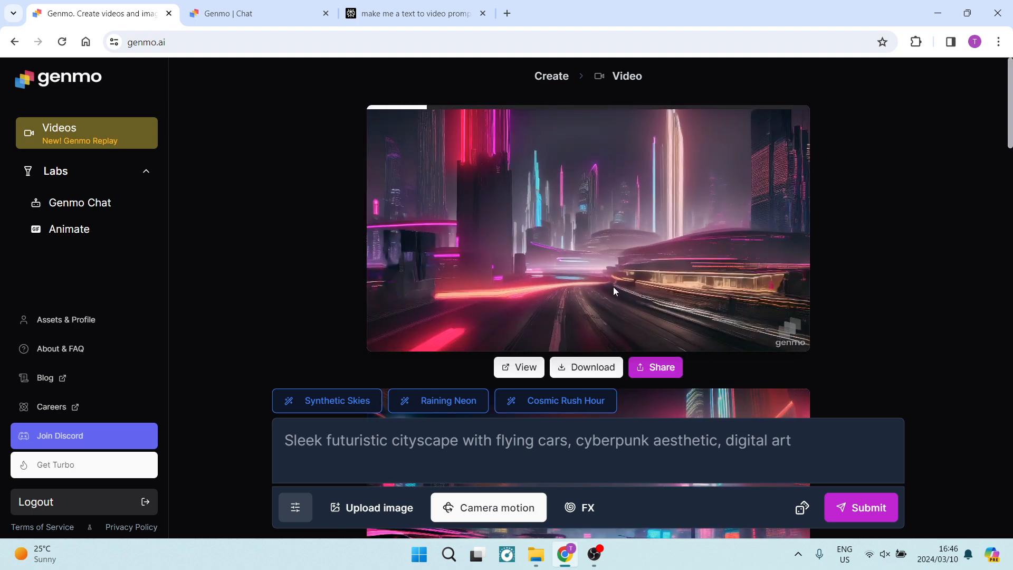
Examine the generated futuristic cityscape videos and compare them with the earlier red BMW videos
scroll(556, 281, down, 5)
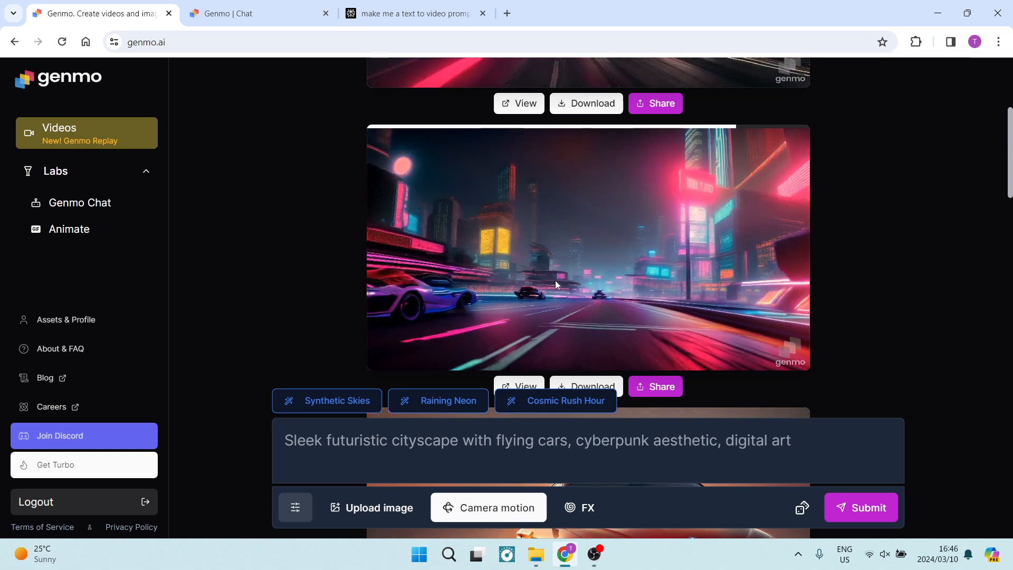
scroll(497, 287, down, 2)
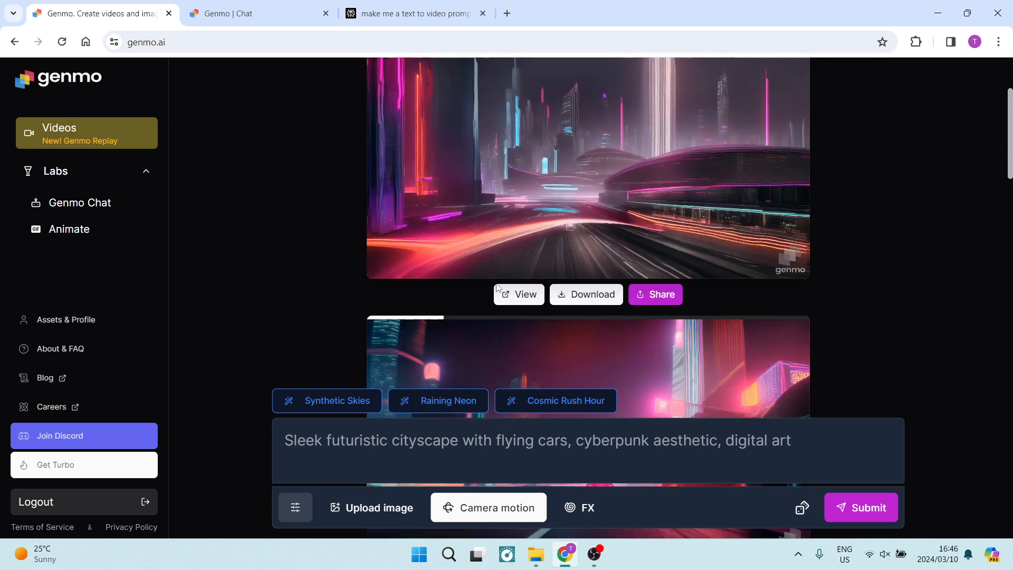
scroll(496, 287, up, 2)
scroll(495, 289, down, 2)
scroll(514, 259, up, 1)
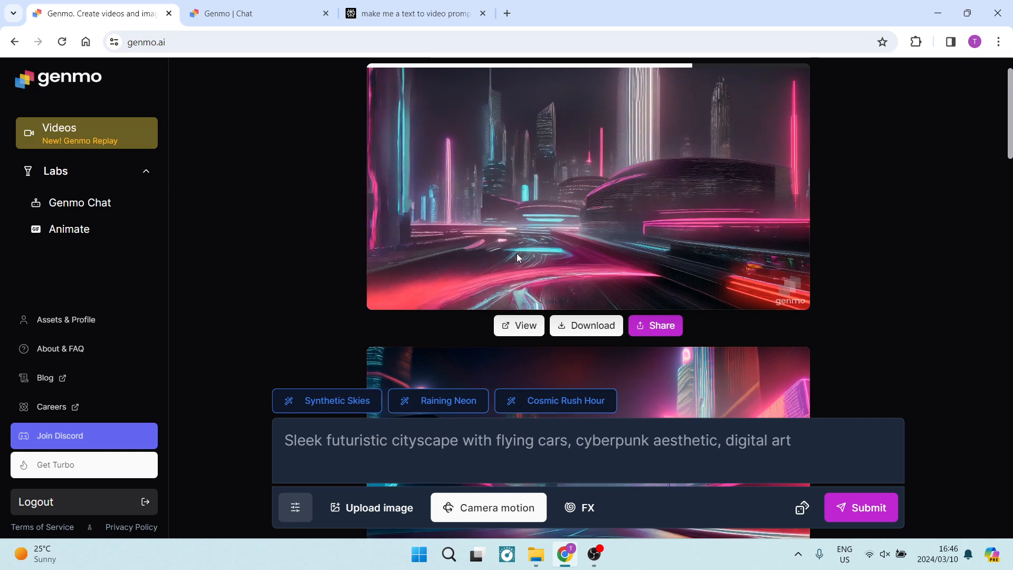
scroll(517, 255, up, 1)
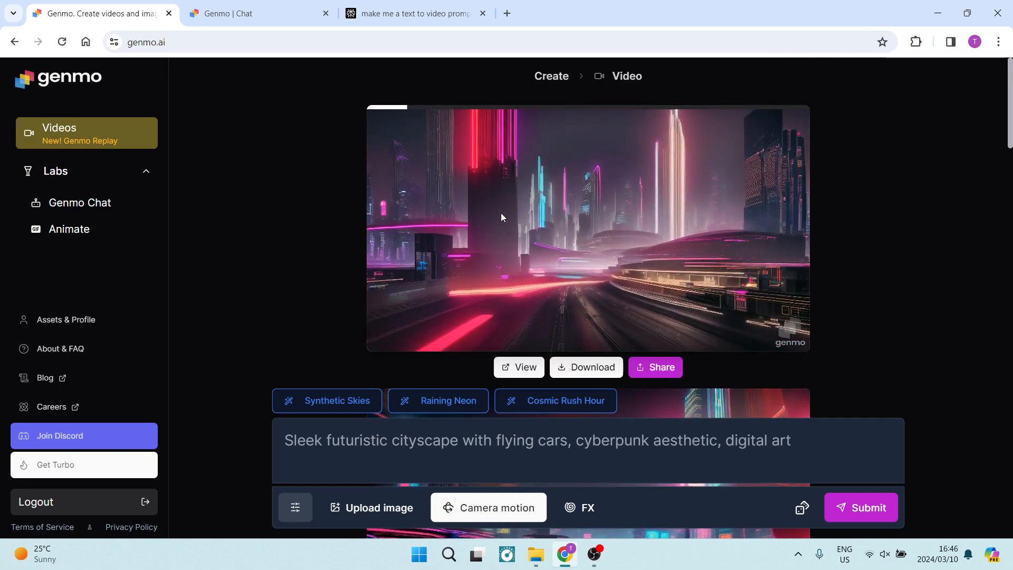
scroll(607, 311, down, 5)
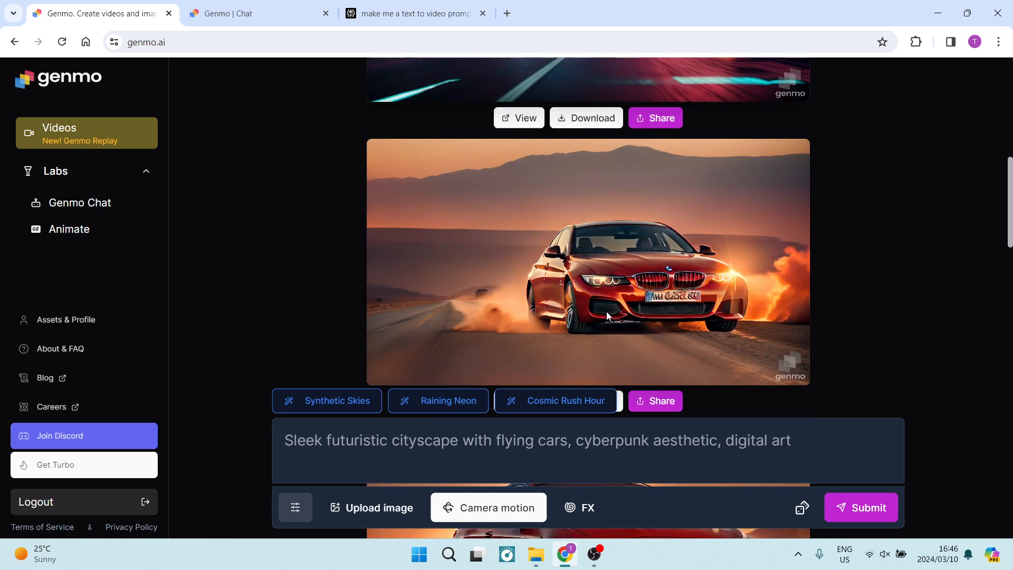
scroll(606, 311, down, 1)
scroll(615, 291, up, 1)
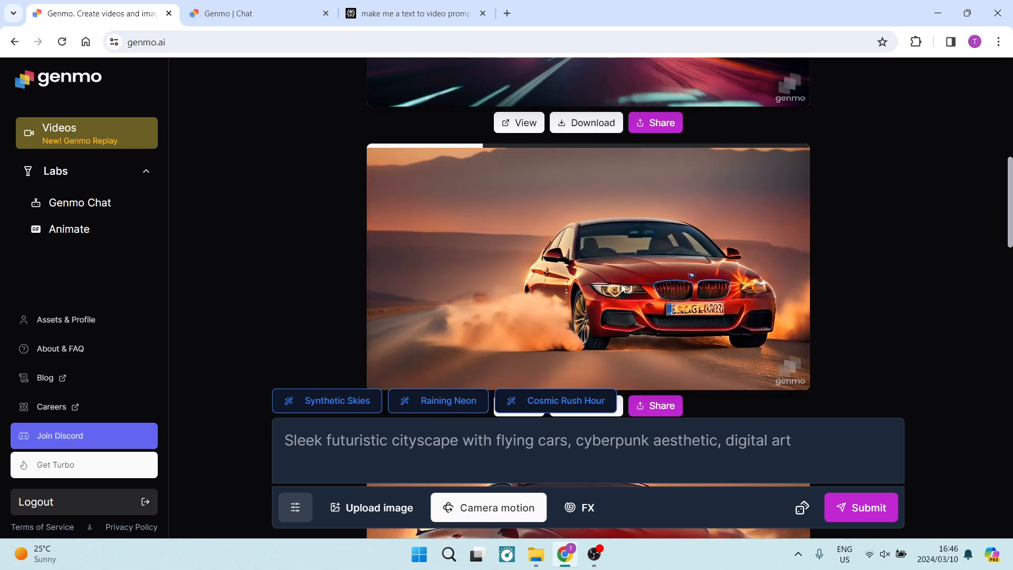